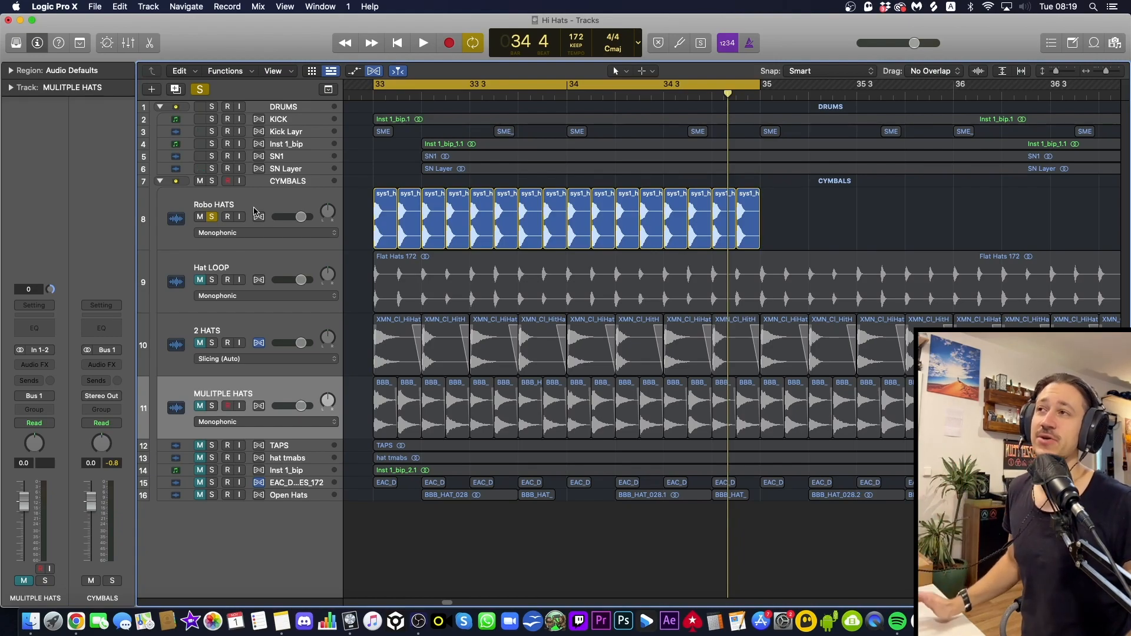
Step: Solo the DRUMS stack and its tracks, take Robo HATS out of solo, and play back the drums alone
{"action": "key", "text": "super+Left"}
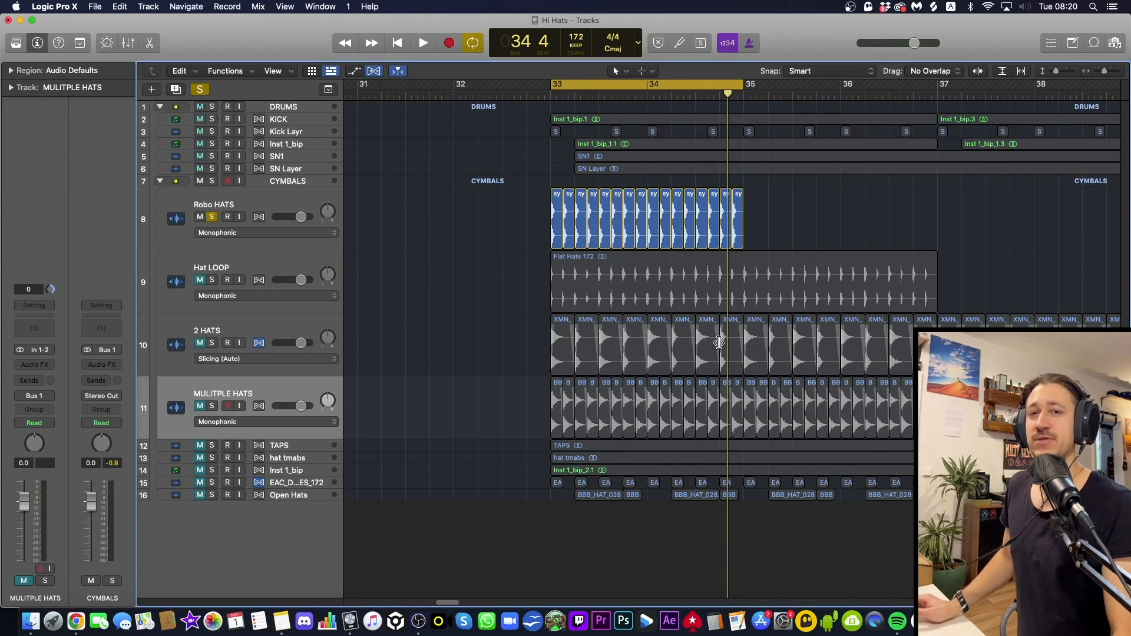
{"action": "scroll", "coordinate": [720, 341], "scroll_direction": "right", "scroll_amount": 3}
{"action": "scroll", "coordinate": [721, 342], "scroll_direction": "right", "scroll_amount": 3}
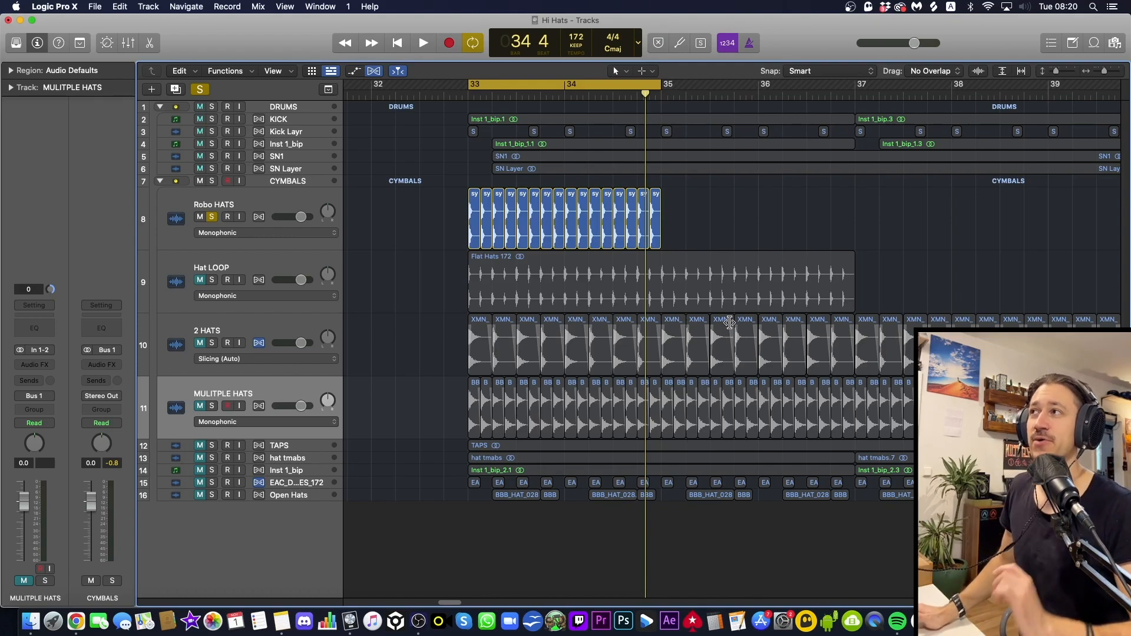
{"action": "scroll", "coordinate": [730, 322], "scroll_direction": "right", "scroll_amount": 2}
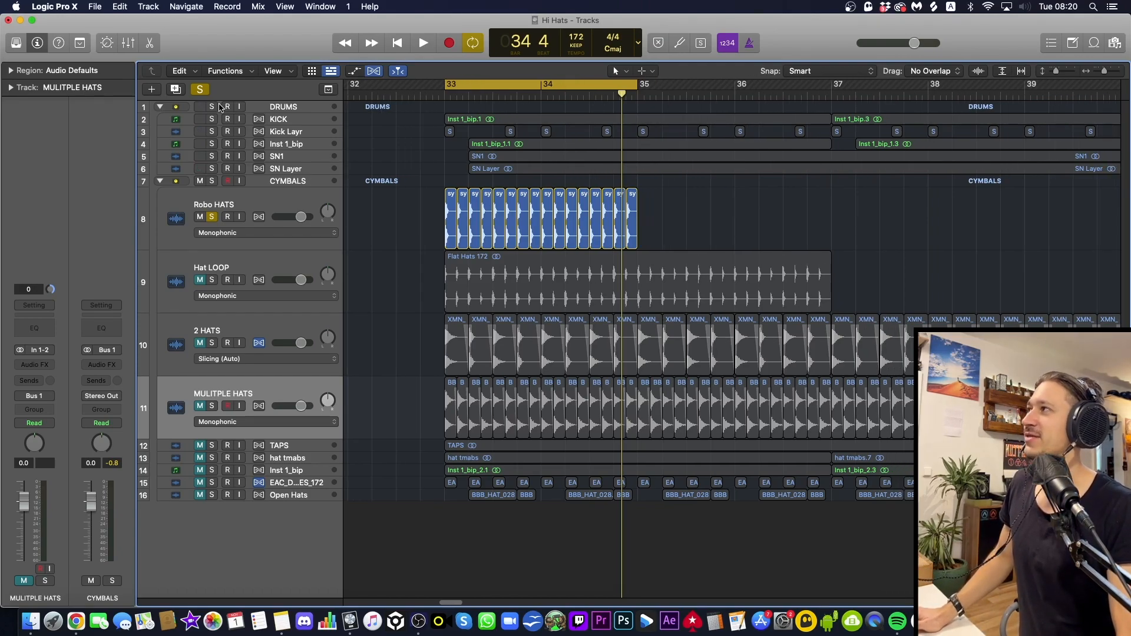
{"action": "left_click_drag", "start_coordinate": [212, 106], "coordinate": [217, 167]}
{"action": "left_click", "coordinate": [213, 218]}
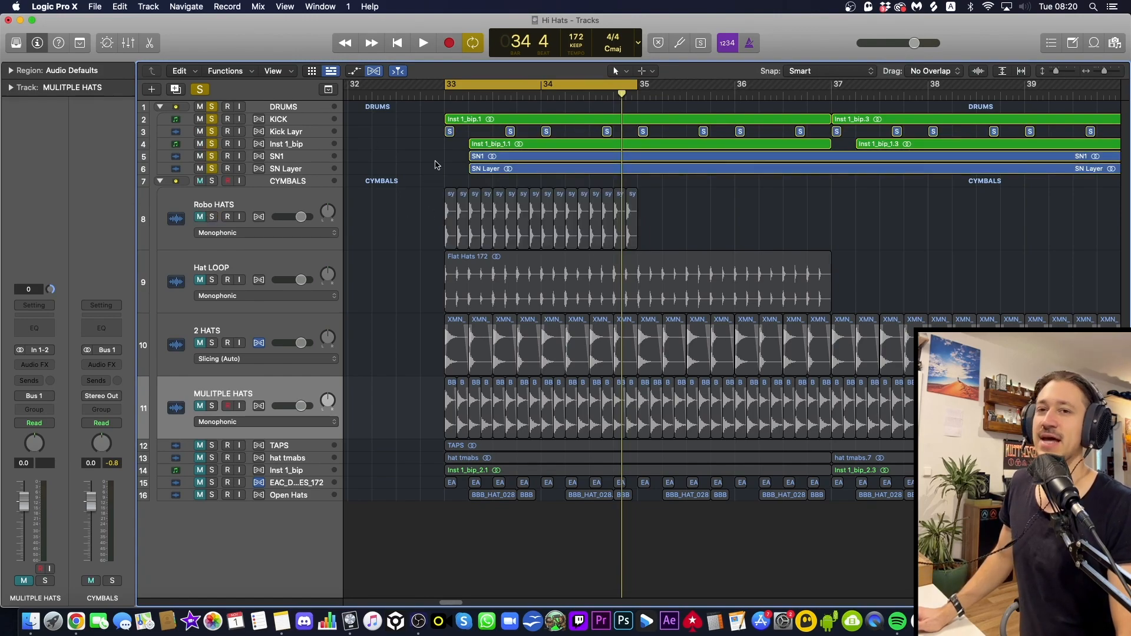
{"action": "key", "text": "space"}
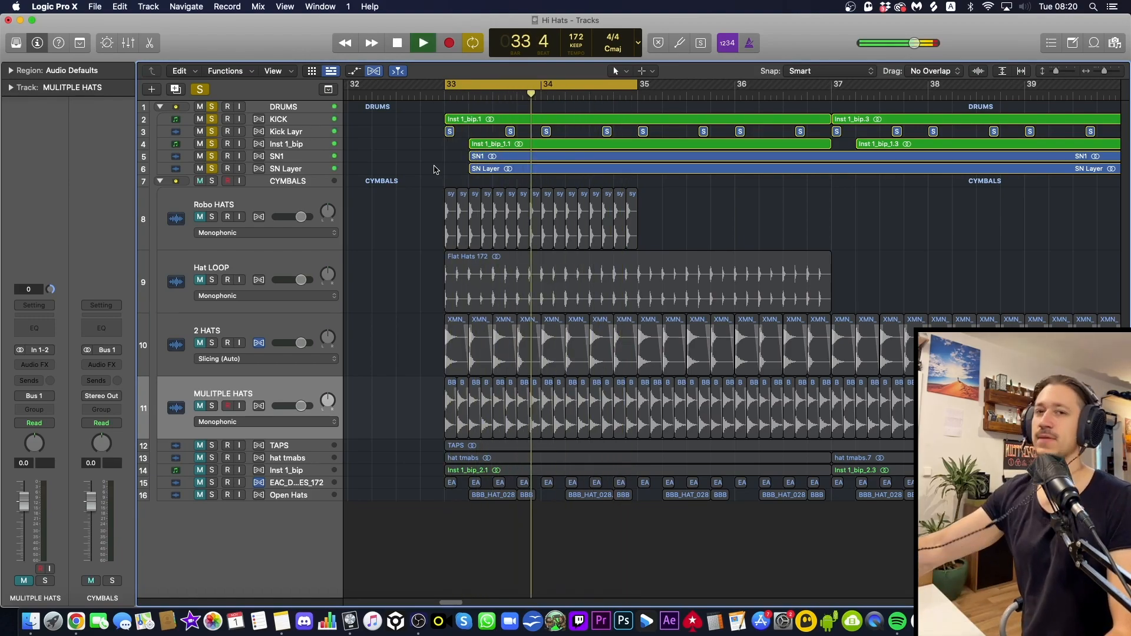
{"action": "key", "text": "space"}
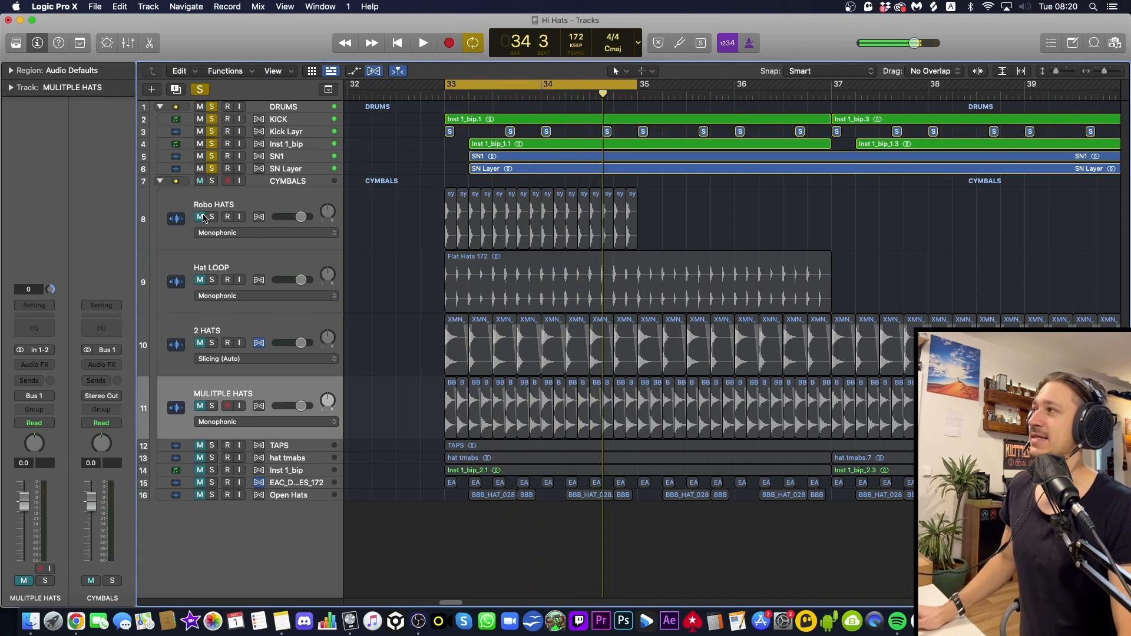
Step: Solo Robo HATS alongside the drums and lower its volume to about -1.9 dB while the loop plays
{"action": "left_click", "coordinate": [233, 206]}
{"action": "left_click", "coordinate": [214, 217]}
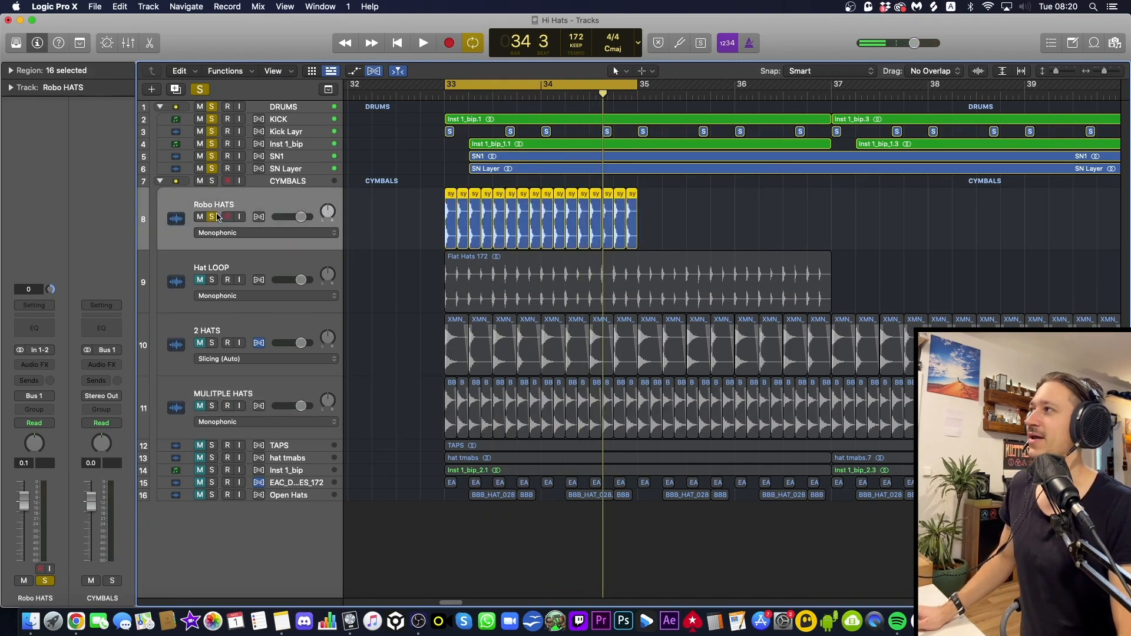
{"action": "left_click_drag", "start_coordinate": [414, 206], "coordinate": [698, 232]}
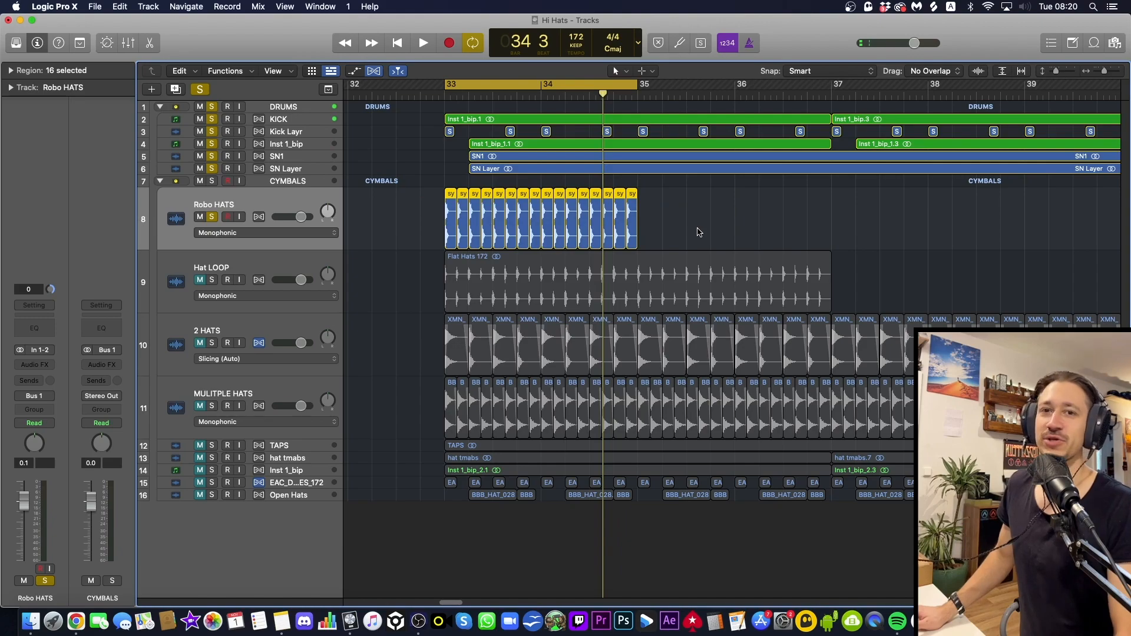
{"action": "key", "text": "space"}
{"action": "left_click_drag", "start_coordinate": [301, 217], "coordinate": [298, 217]}
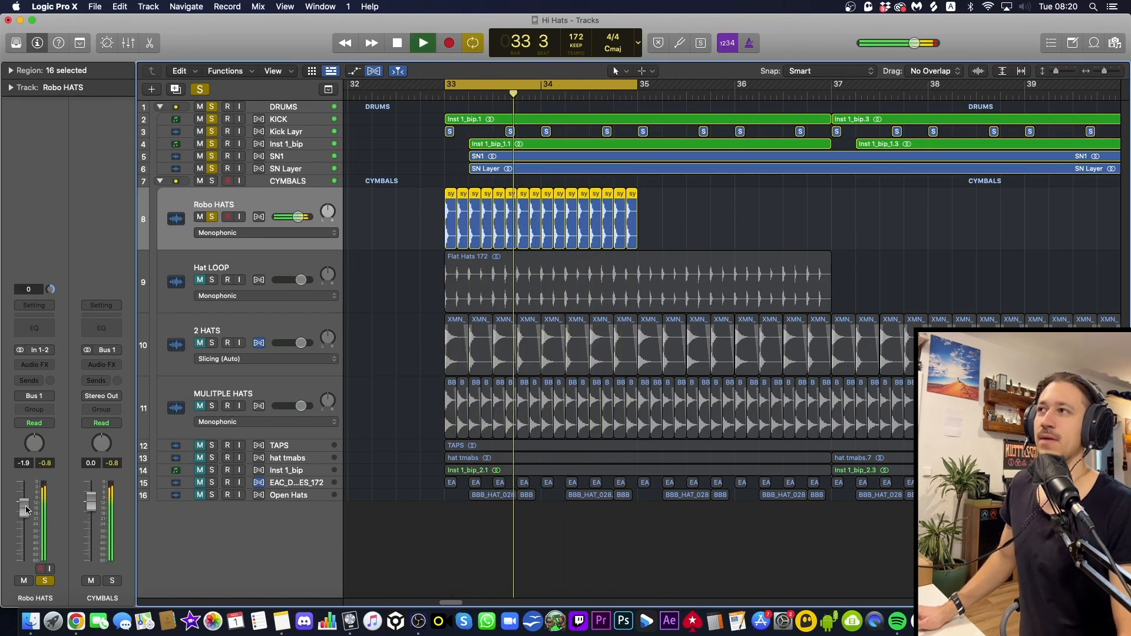
{"action": "key", "text": "space"}
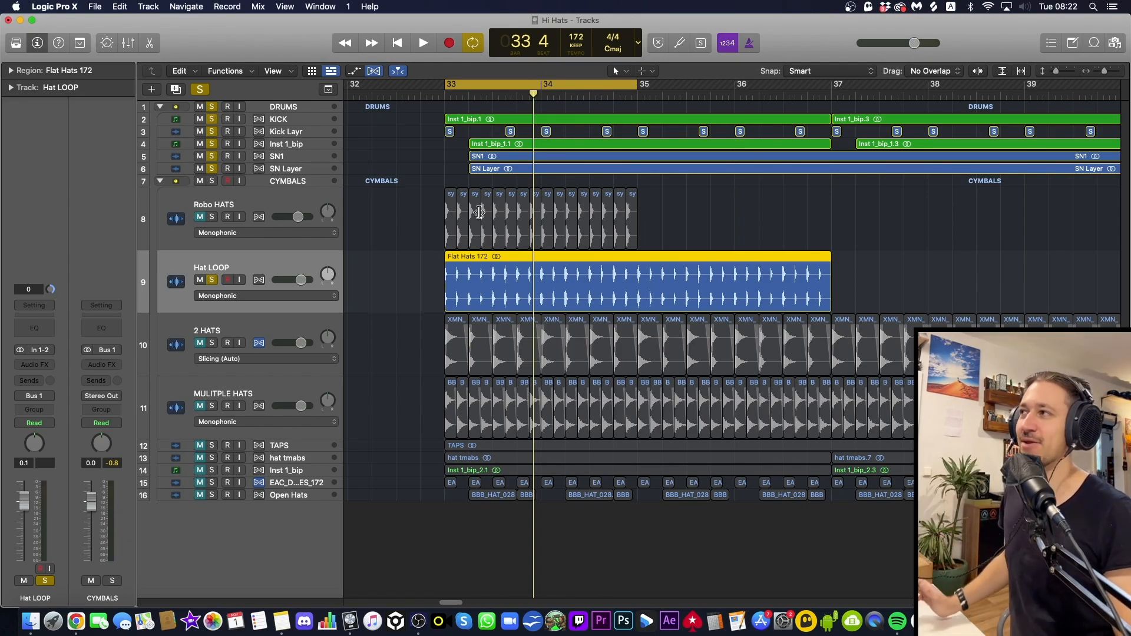
Step: Select the Flat Hats 172 region and take all the drum tracks out of solo to play Hat LOOP alone
{"action": "scroll", "coordinate": [423, 292], "scroll_direction": "right", "scroll_amount": 2}
{"action": "left_click", "coordinate": [423, 291]}
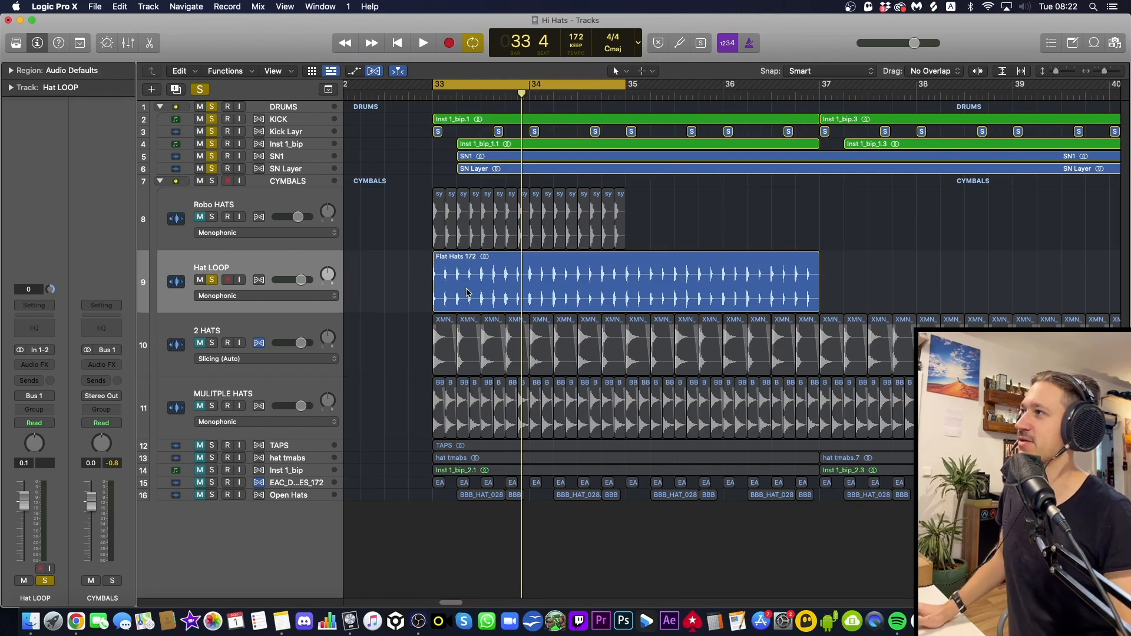
{"action": "left_click", "coordinate": [466, 293]}
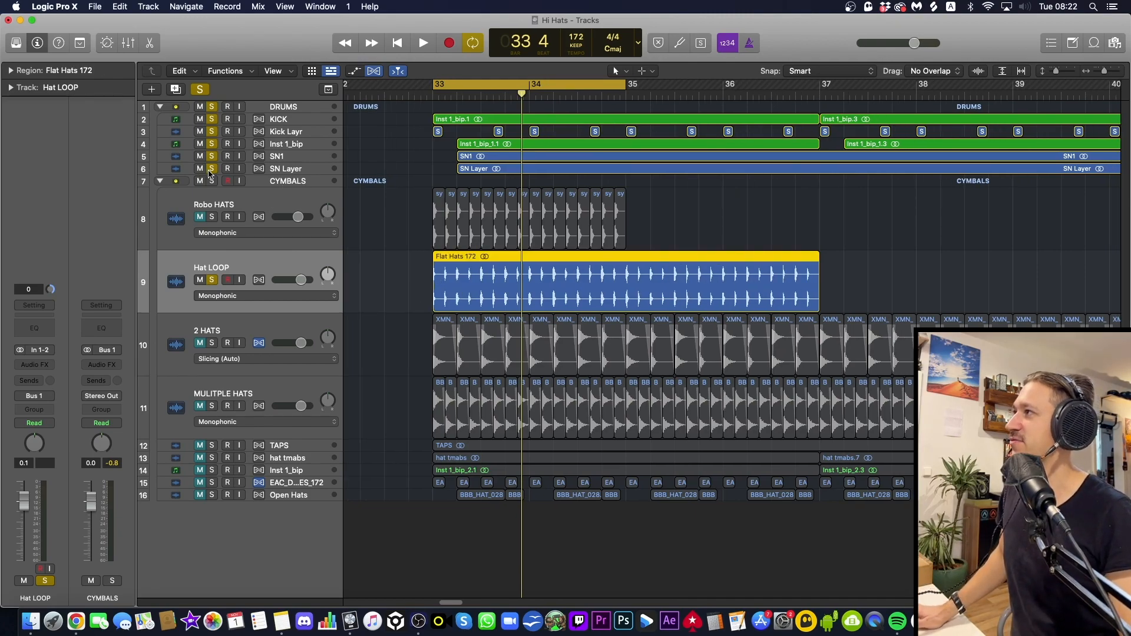
{"action": "left_click_drag", "start_coordinate": [211, 172], "coordinate": [212, 120]}
{"action": "key", "text": "space"}
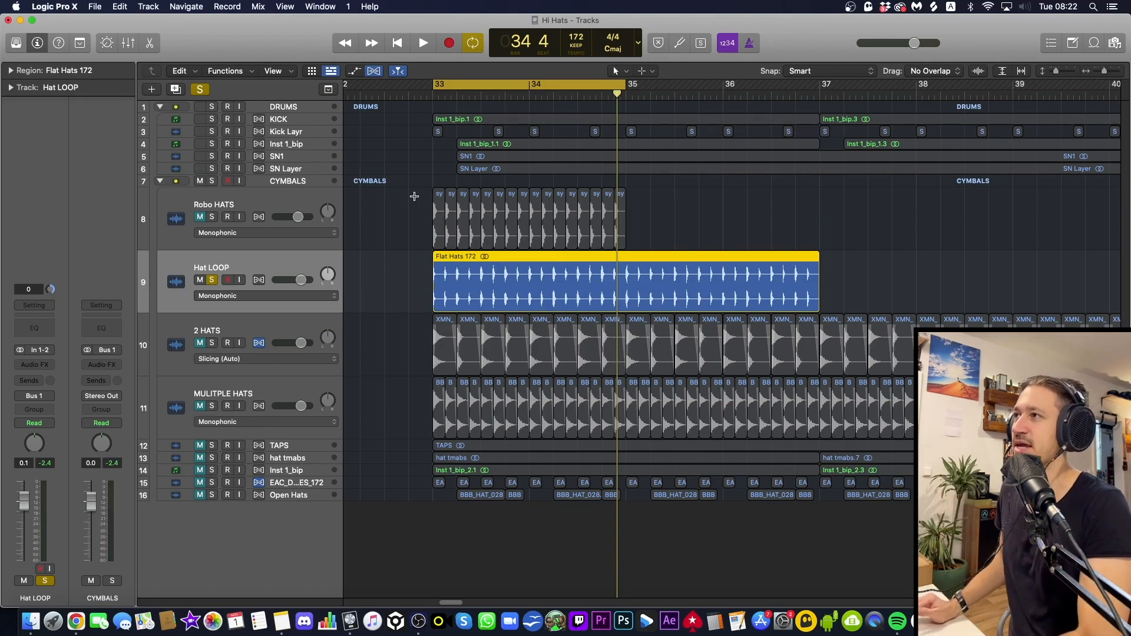
Step: Examine the Flat Hats 172 waveform up close and listen to the isolated hat loop again
{"action": "scroll", "coordinate": [414, 197], "scroll_direction": "up", "scroll_amount": 5}
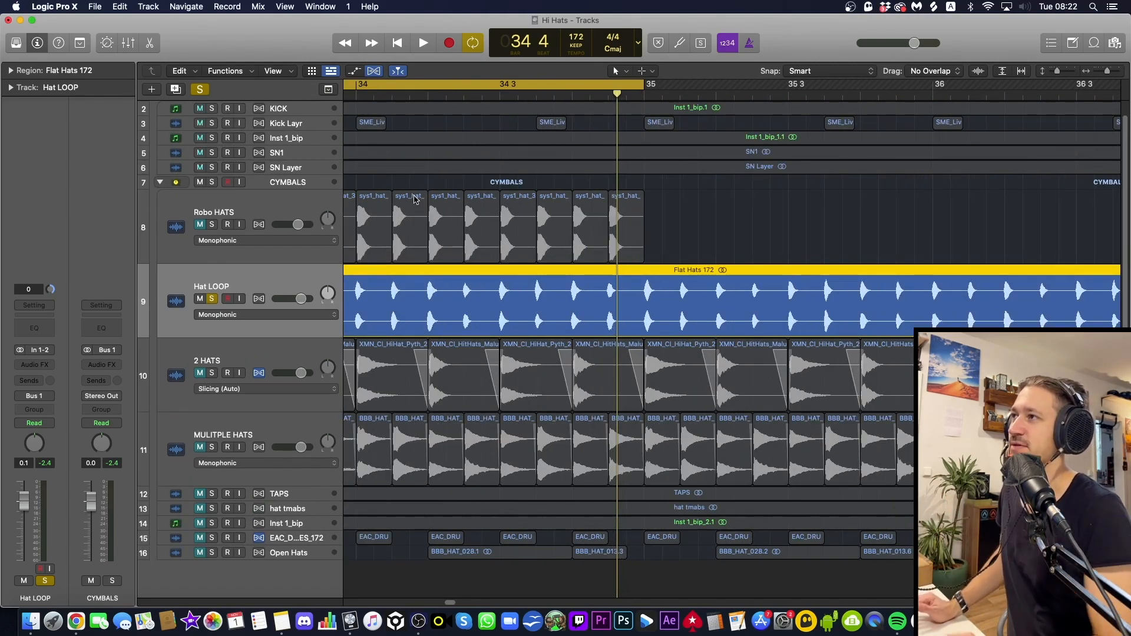
{"action": "scroll", "coordinate": [607, 268], "scroll_direction": "left", "scroll_amount": 10}
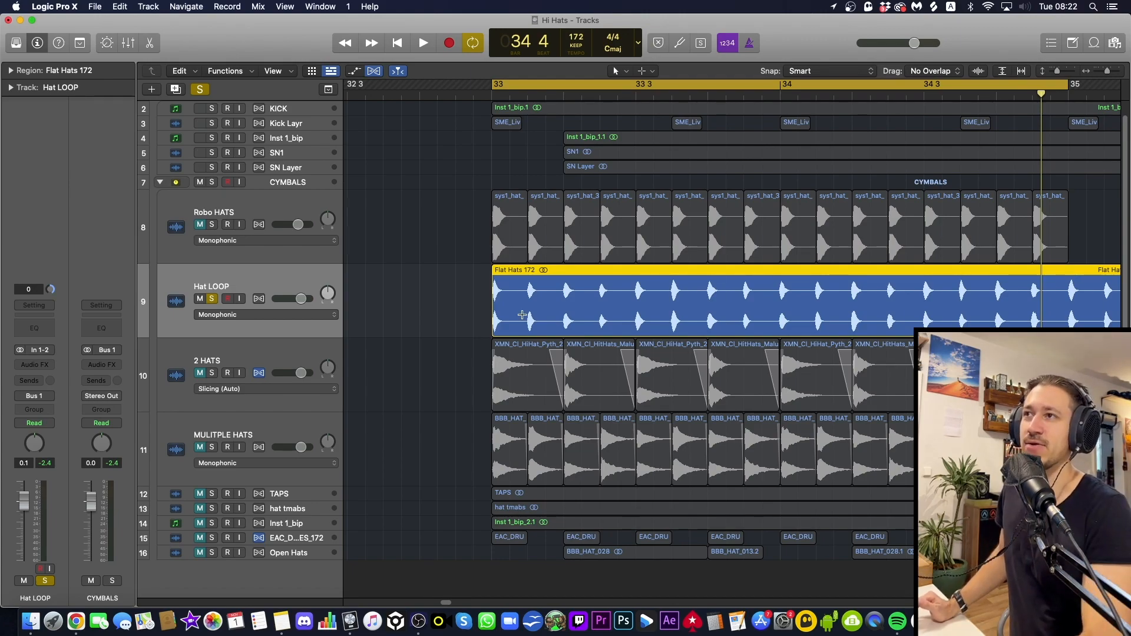
{"action": "key", "text": "super+Left"}
{"action": "key", "text": "super+Left"}
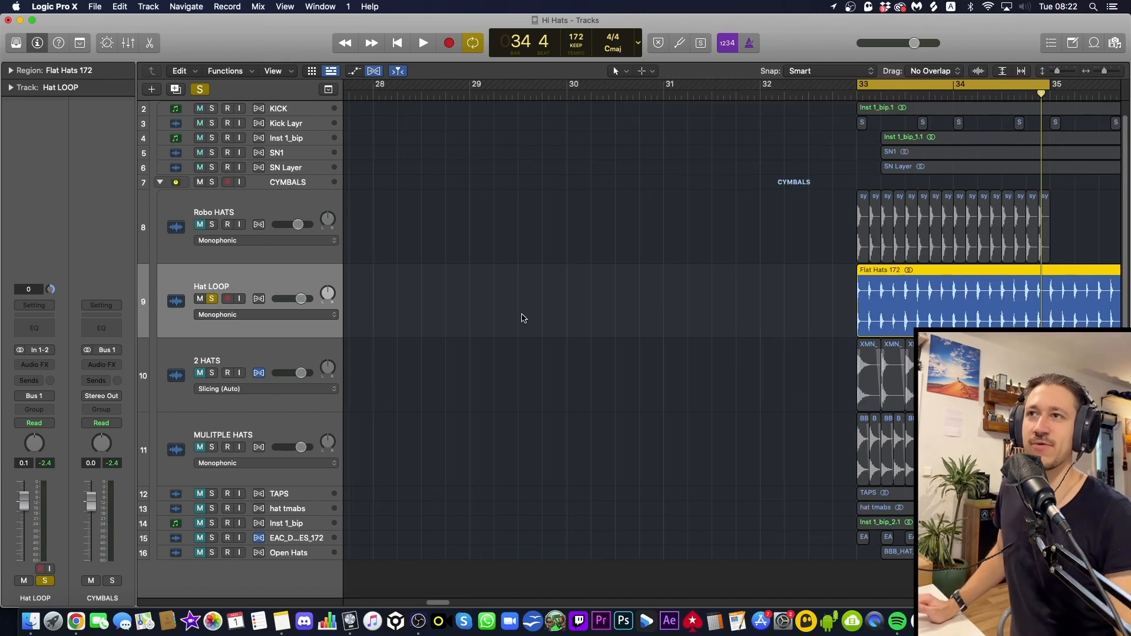
{"action": "scroll", "coordinate": [622, 372], "scroll_direction": "right", "scroll_amount": 6}
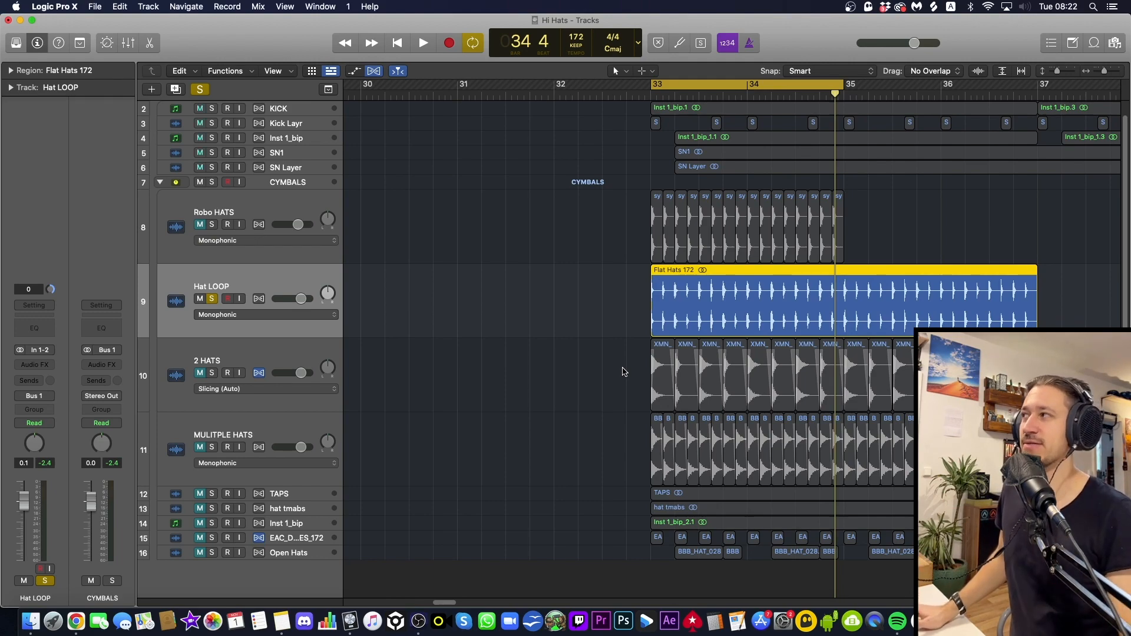
{"action": "key", "text": "space"}
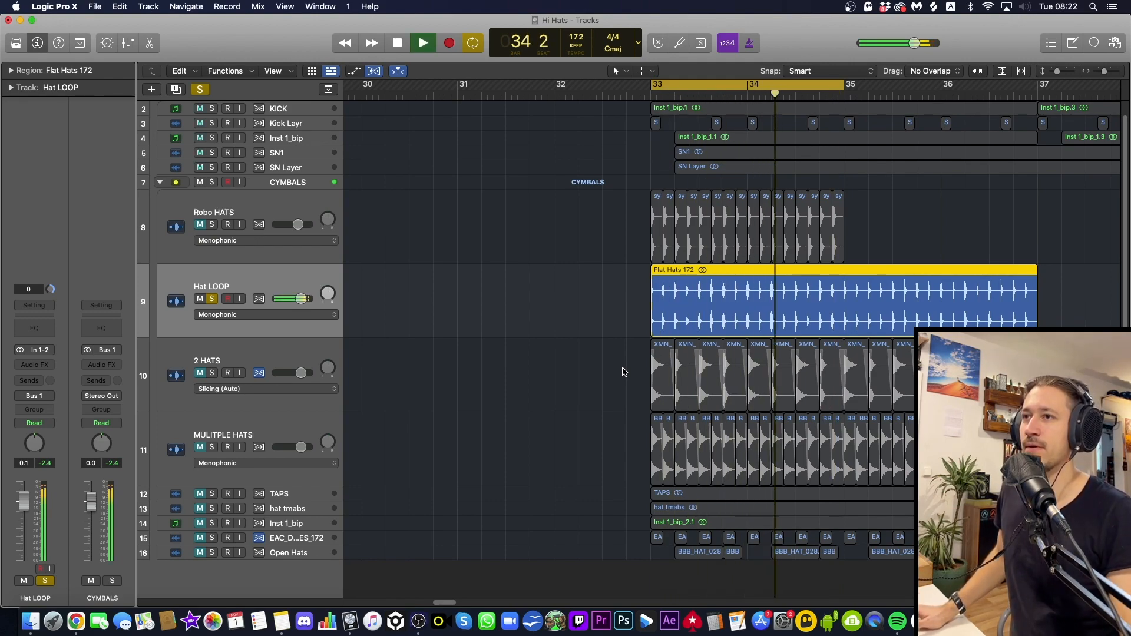
{"action": "key", "text": "space"}
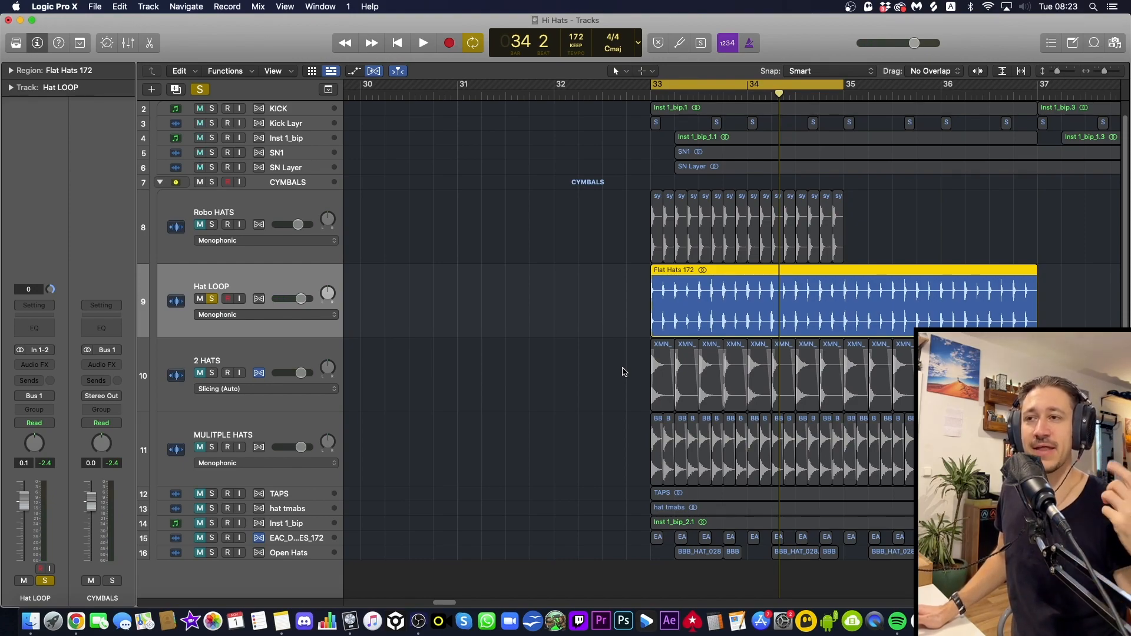
{"action": "key", "text": "space"}
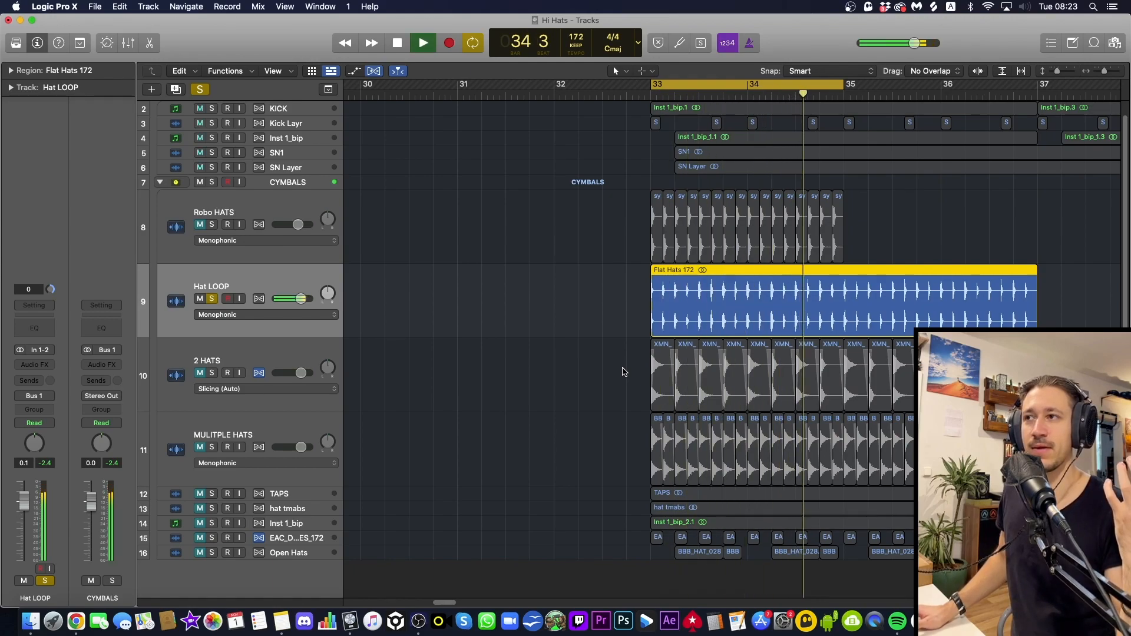
{"action": "key", "text": "space"}
Step: Solo the drum tracks again and play them back together with Hat LOOP
{"action": "scroll", "coordinate": [624, 372], "scroll_direction": "right", "scroll_amount": 5}
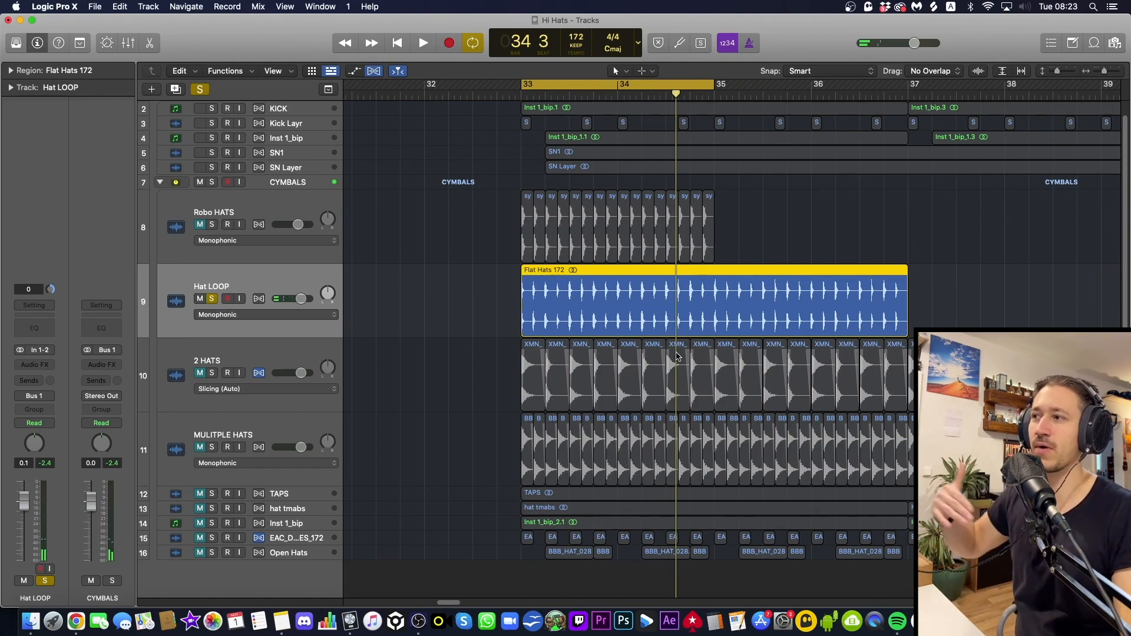
{"action": "scroll", "coordinate": [665, 337], "scroll_direction": "up", "scroll_amount": 1}
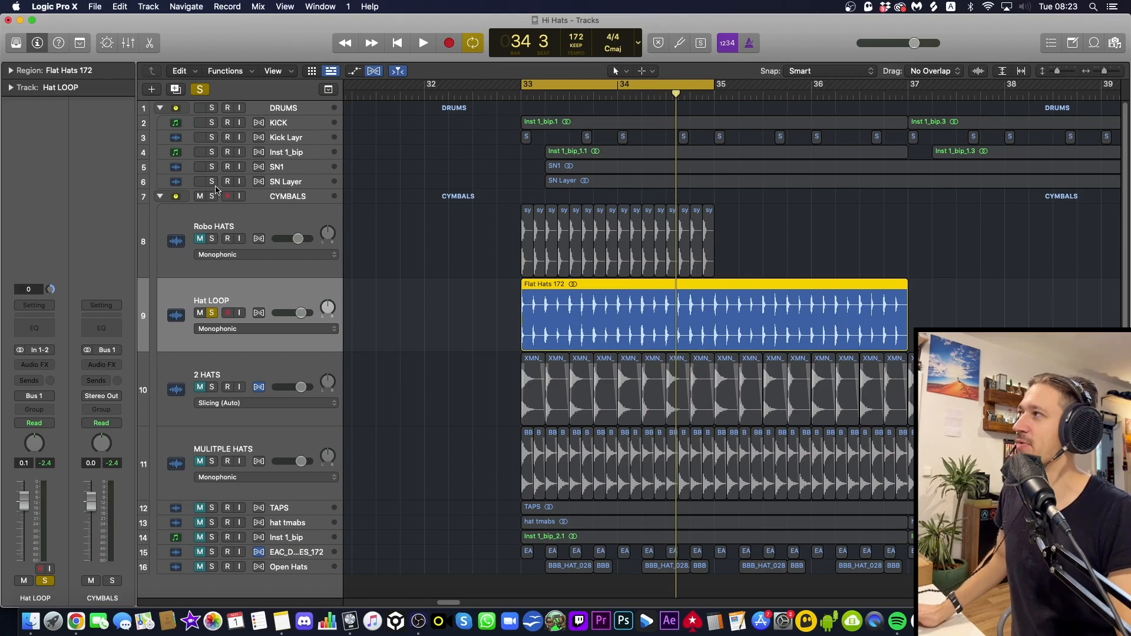
{"action": "left_click_drag", "start_coordinate": [214, 186], "coordinate": [215, 125]}
{"action": "key", "text": "space"}
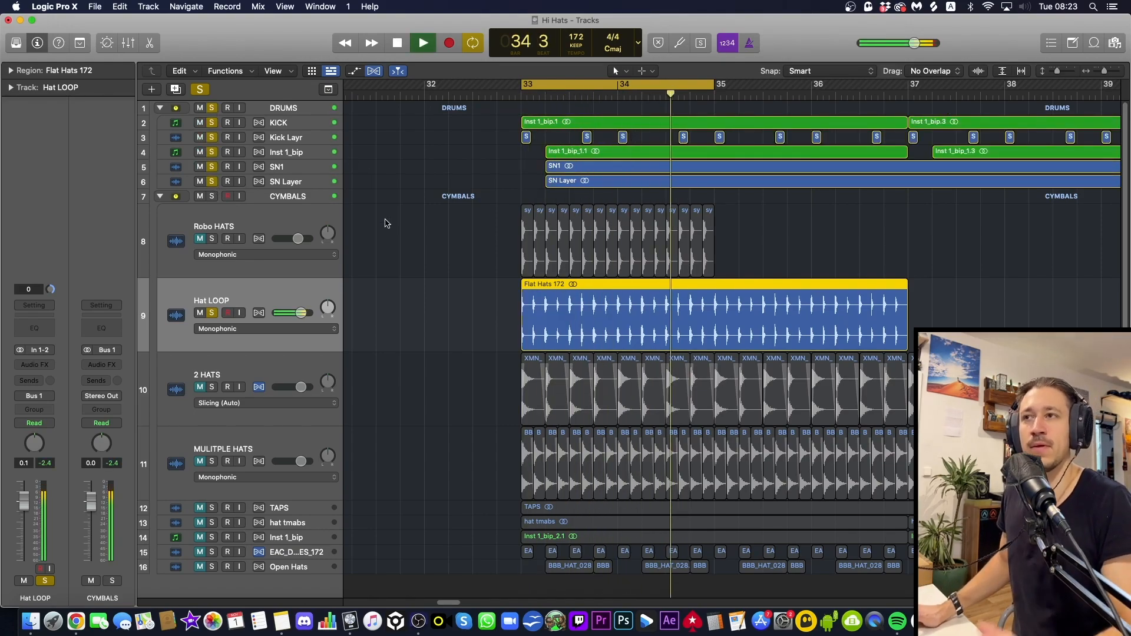
{"action": "key", "text": "space"}
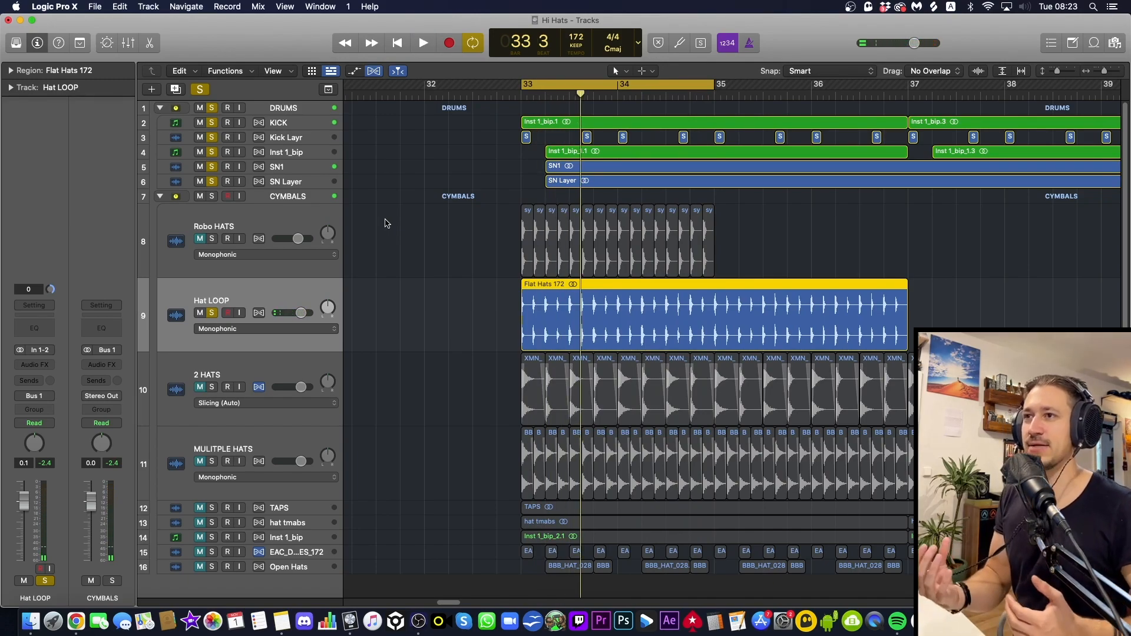
{"action": "key", "text": "space"}
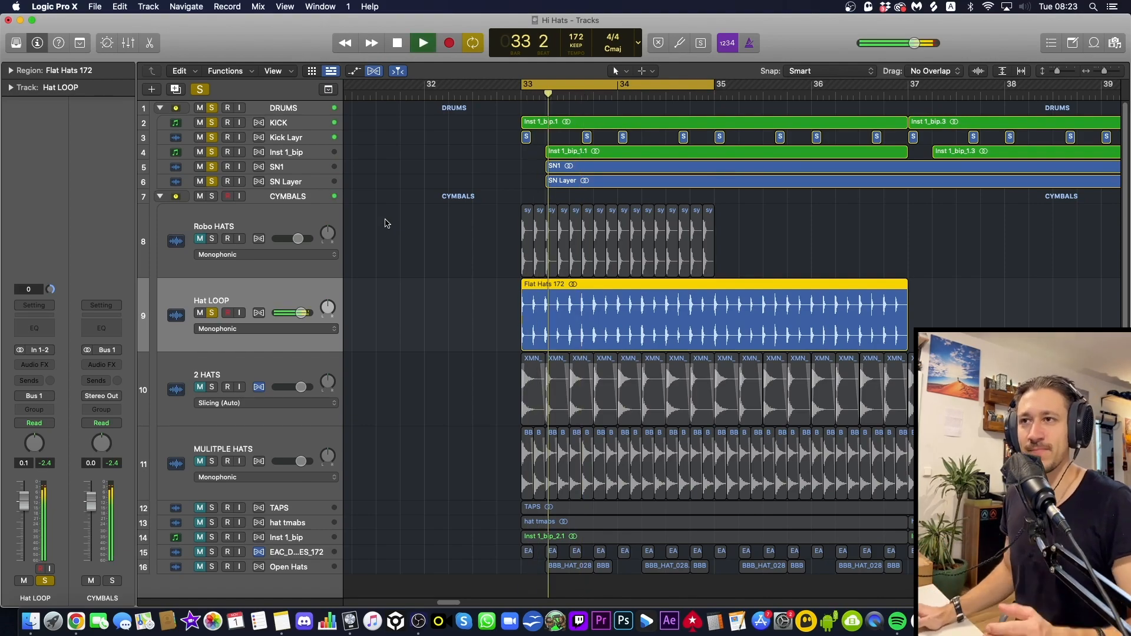
{"action": "key", "text": "space"}
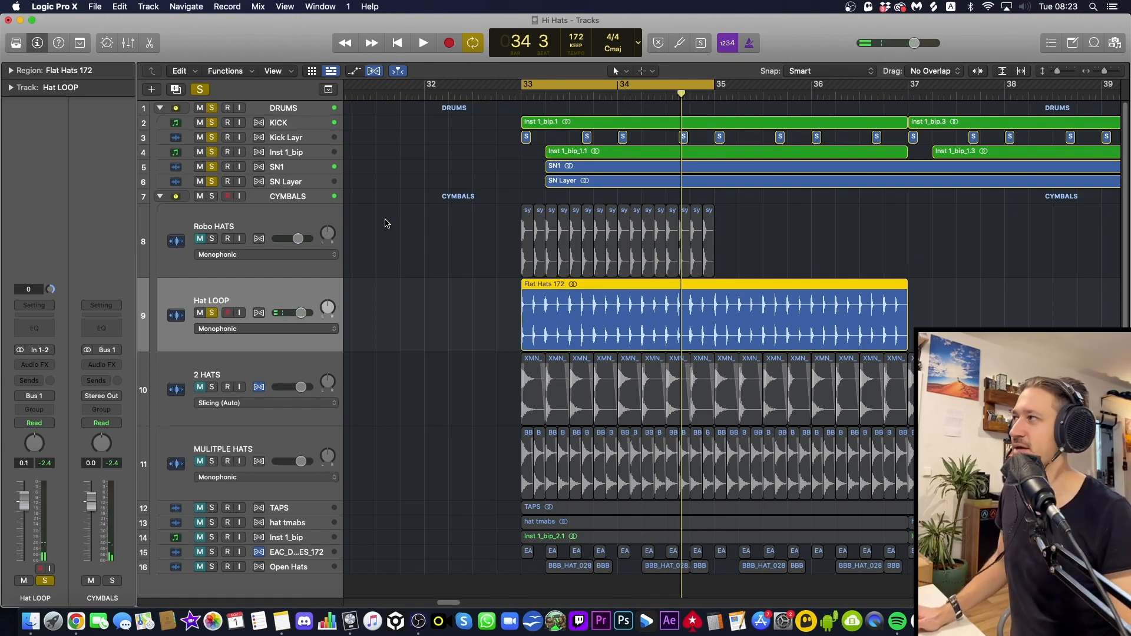
Step: Compare Robo HATS with Hat LOOP over the drums by switching solo between them, ending on Hat LOOP
{"action": "left_click", "coordinate": [216, 235]}
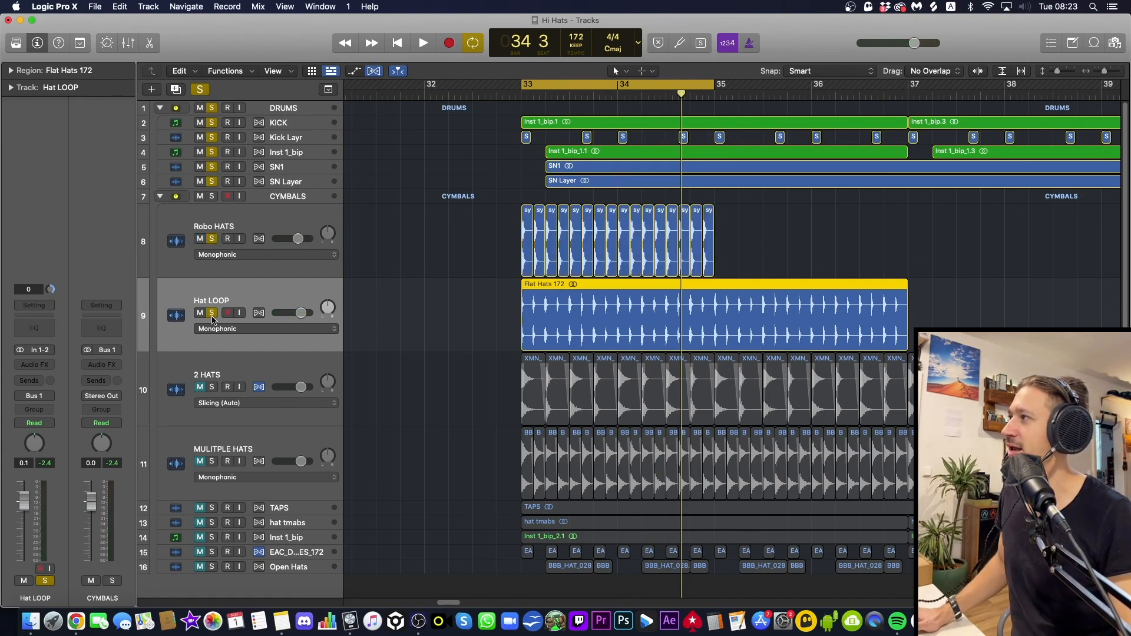
{"action": "left_click", "coordinate": [212, 313]}
{"action": "key", "text": "space"}
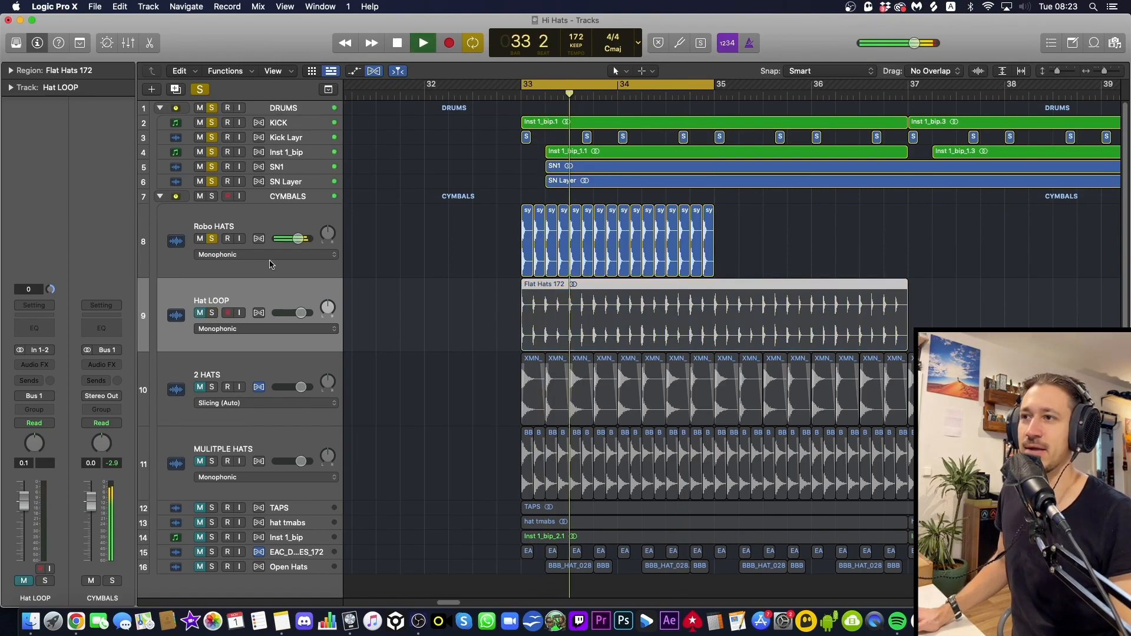
{"action": "left_click", "coordinate": [211, 313]}
{"action": "left_click", "coordinate": [211, 239]}
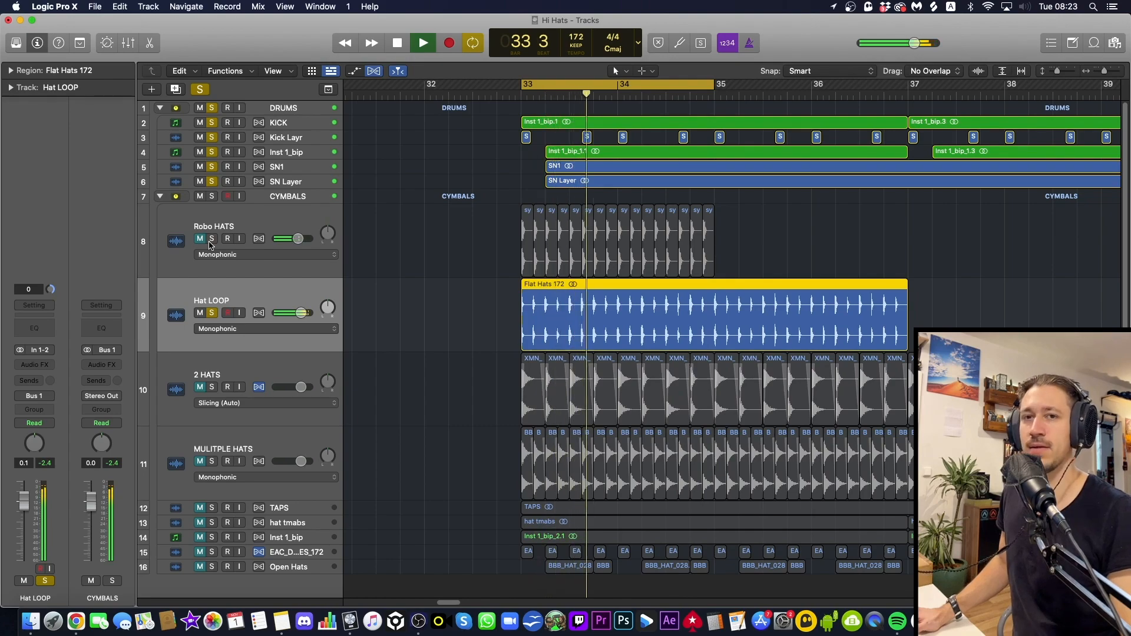
{"action": "key", "text": "space"}
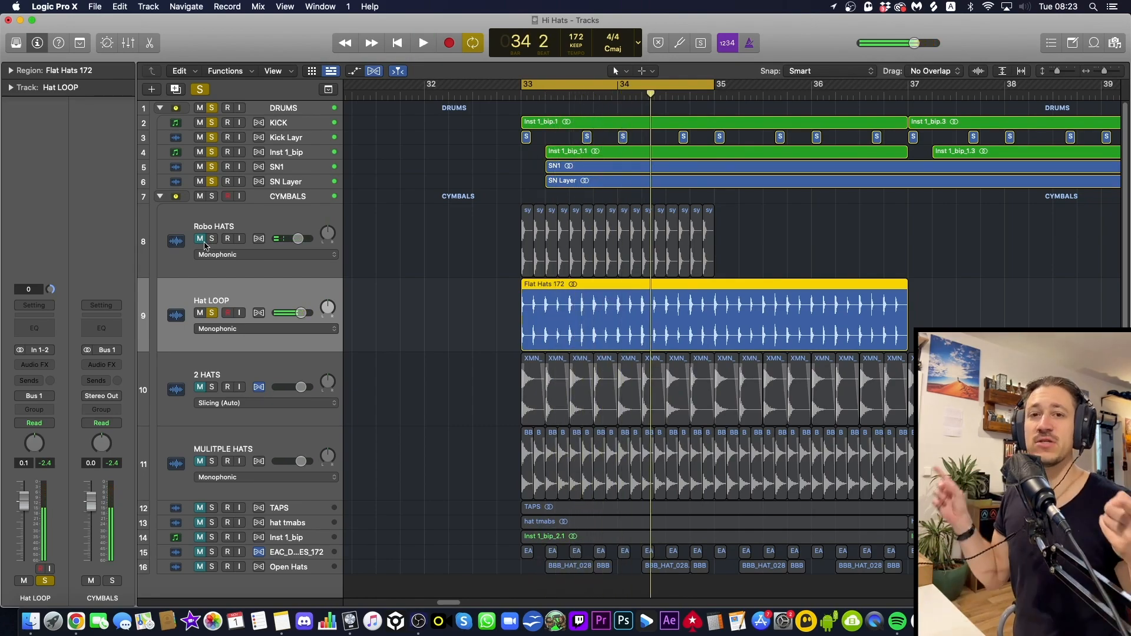
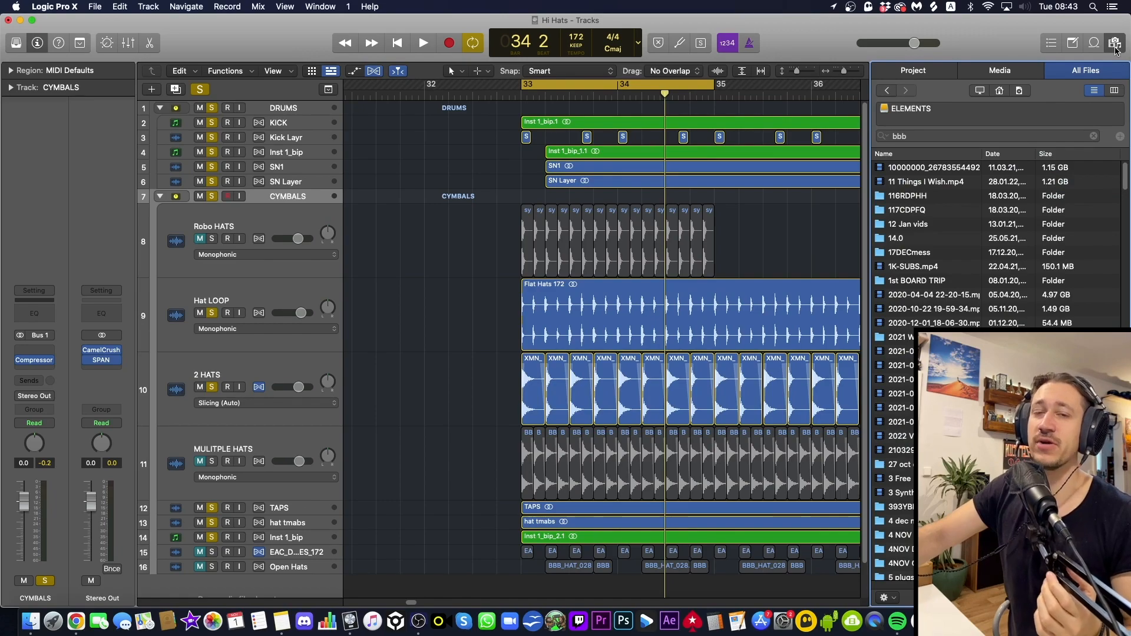
Step: Search the ELEMENTS drive for "bbb_hat" samples
{"action": "left_click", "coordinate": [1020, 136]}
{"action": "key", "text": "Return"}
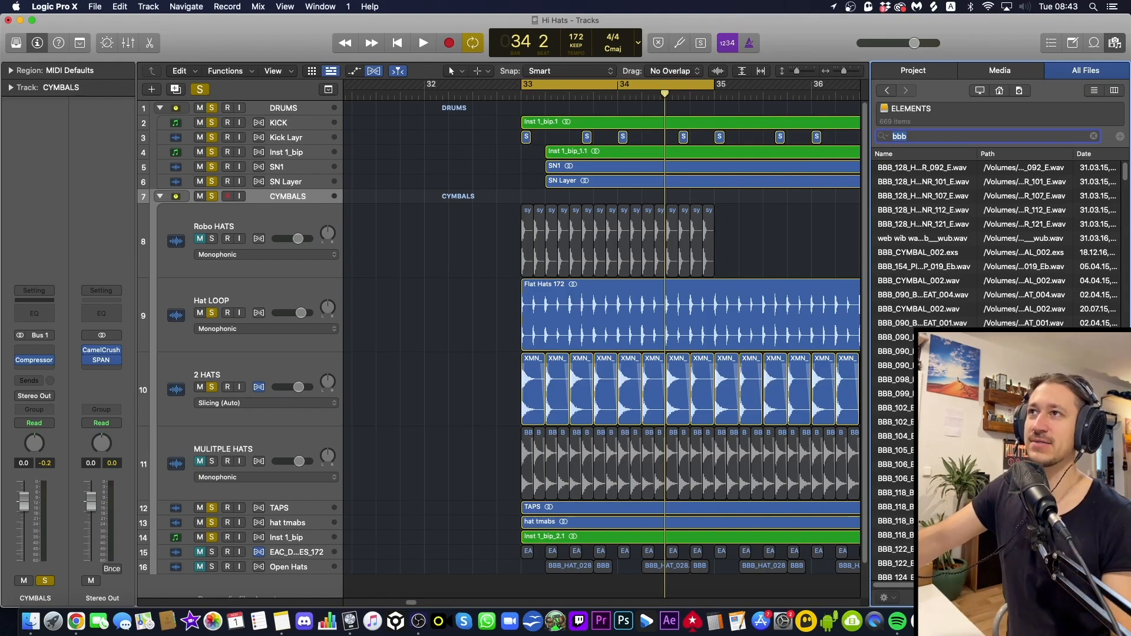
{"action": "type", "text": "_hat"}
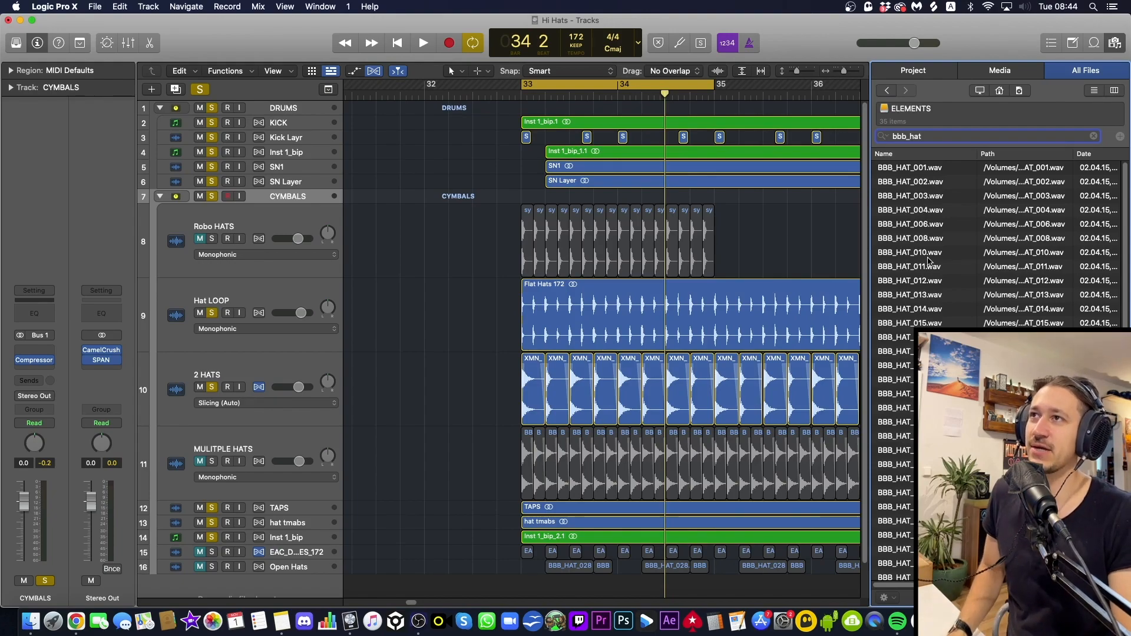
Step: Audition the found hi-hat samples one after another, starting with BBB_HAT_014.wav
{"action": "left_click", "coordinate": [931, 307]}
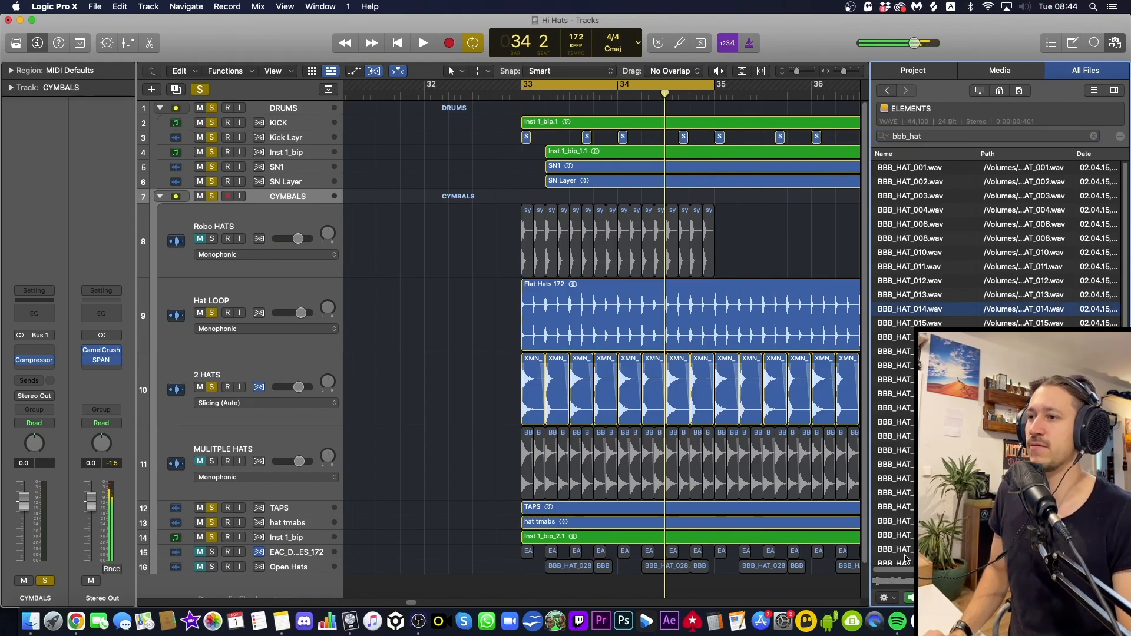
{"action": "key", "text": "Down"}
{"action": "key", "text": "Down"}
{"action": "key", "text": "Down"}
{"action": "key", "text": "Down"}
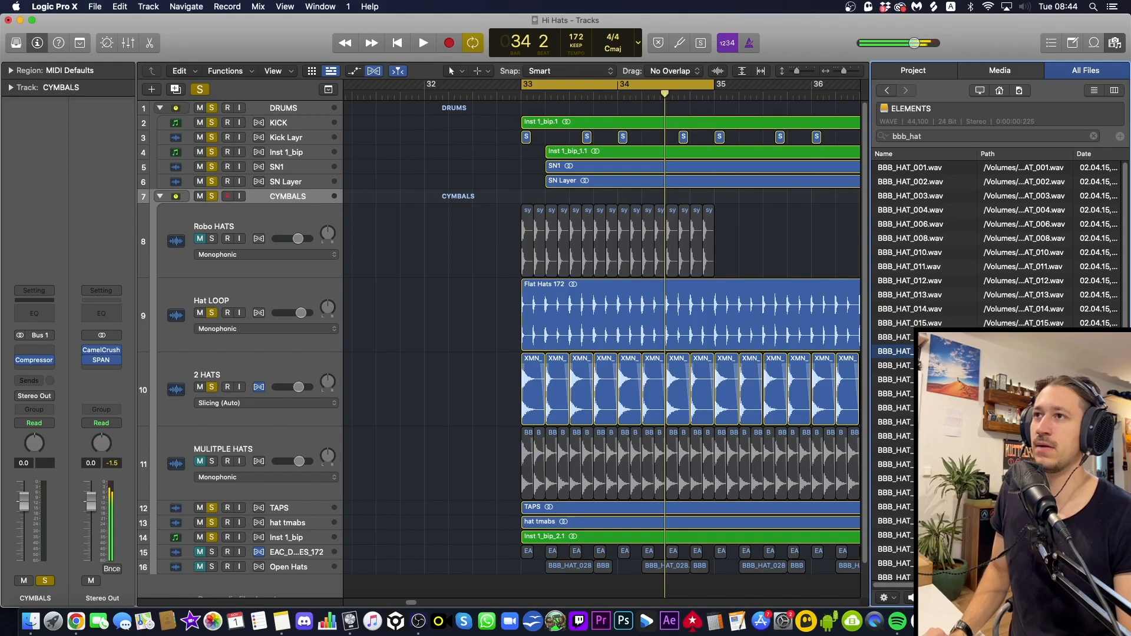
Step: Audition further hi-hat samples among the "bbb_hat" results, going back and forth between neighbouring files to compare them
{"action": "key", "text": "Down"}
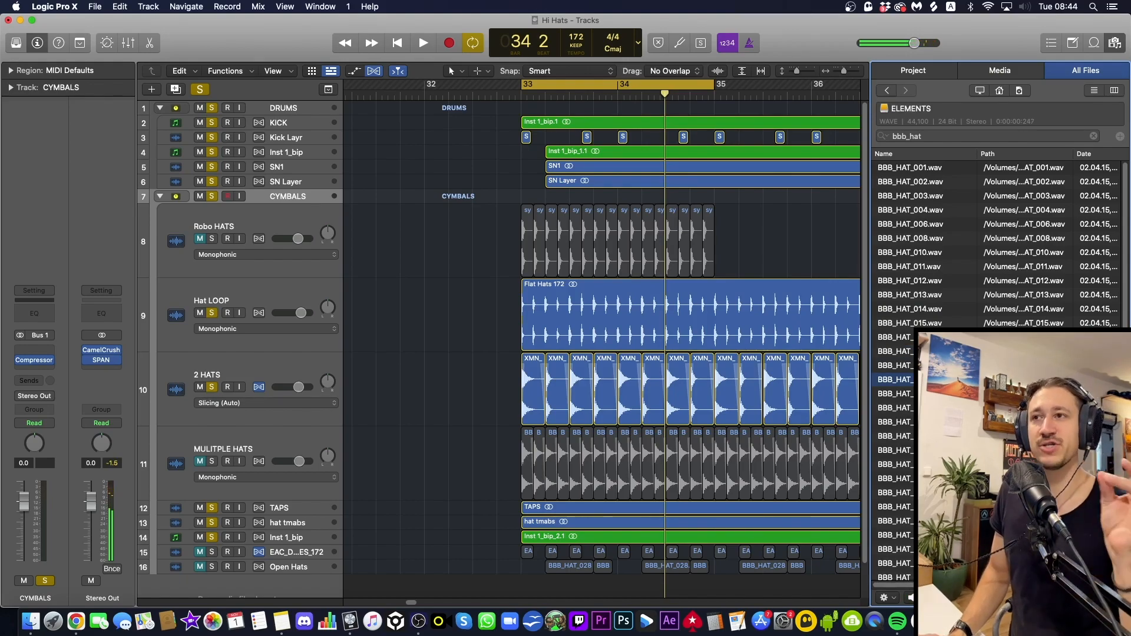
{"action": "key", "text": "Down"}
{"action": "key", "text": "Down"}
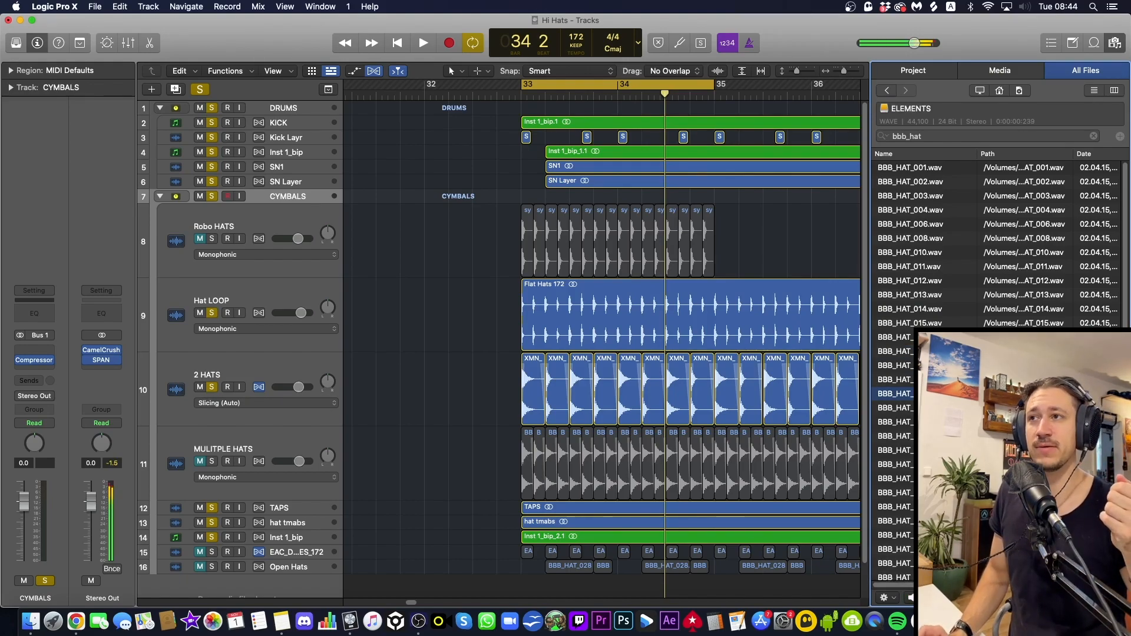
{"action": "key", "text": "Up"}
{"action": "key", "text": "Up"}
{"action": "key", "text": "Up"}
{"action": "key", "text": "Up"}
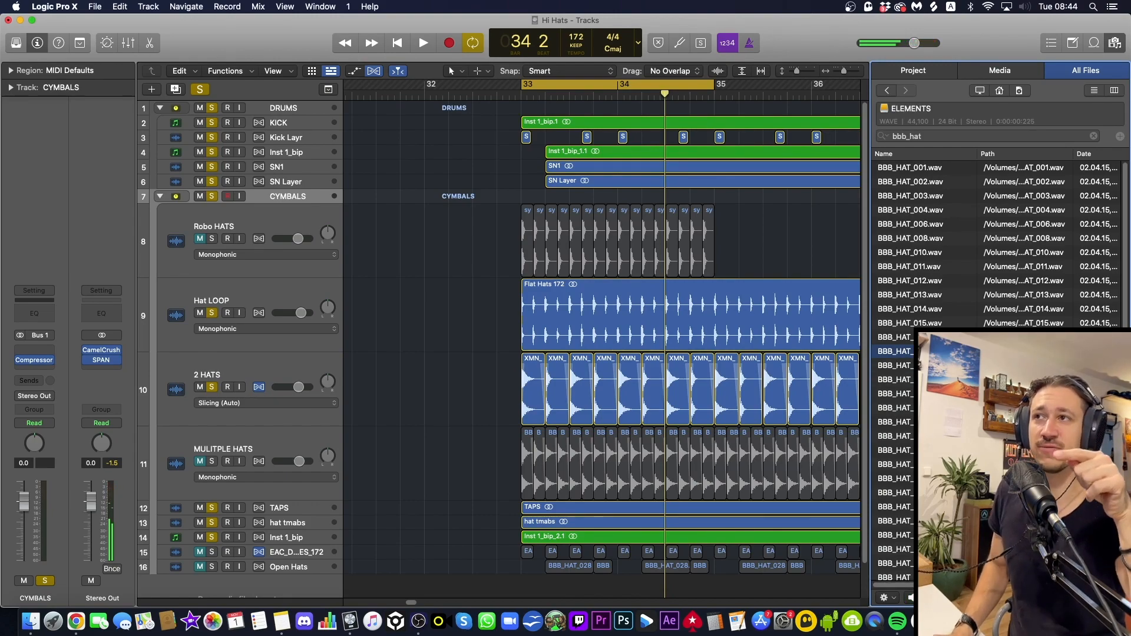
{"action": "key", "text": "Up"}
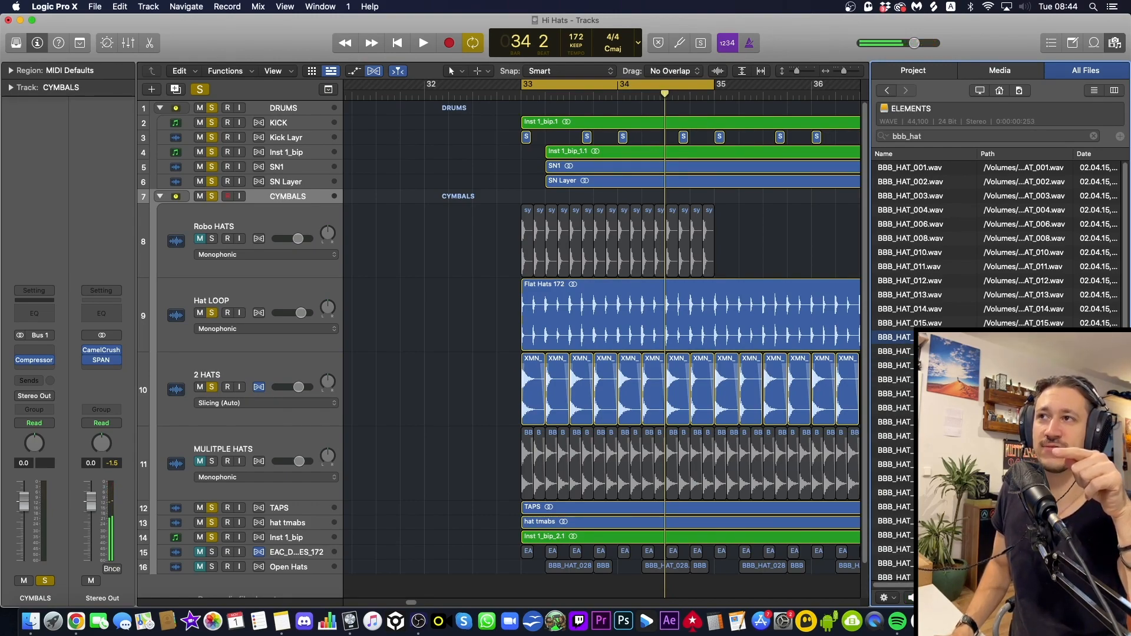
{"action": "key", "text": "Down"}
{"action": "key", "text": "Down"}
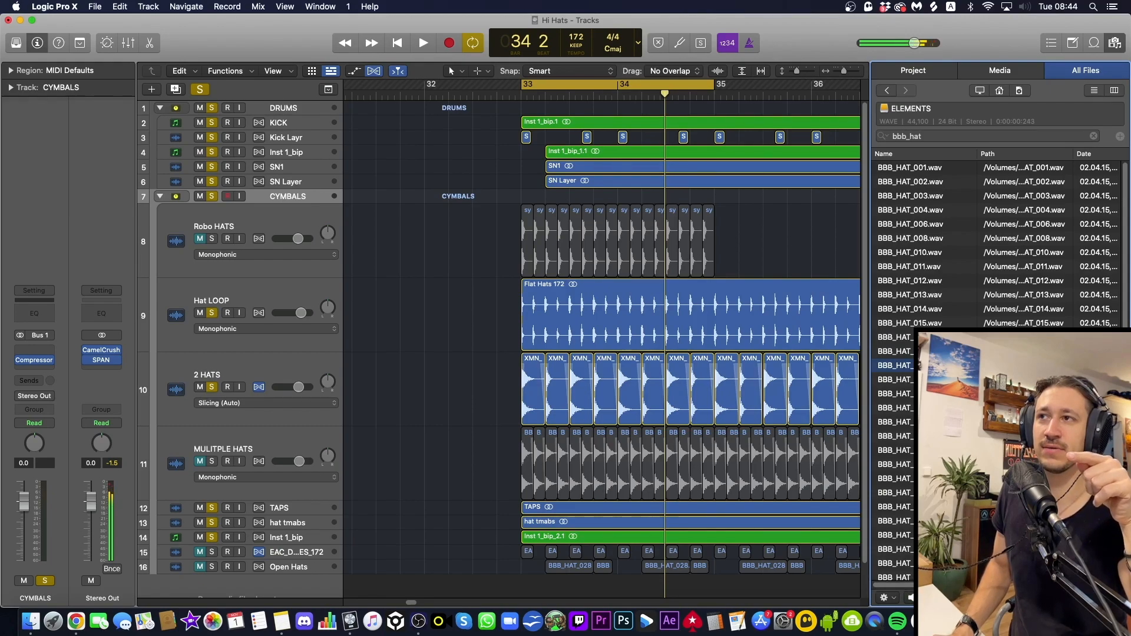
{"action": "key", "text": "Down"}
{"action": "key", "text": "Down"}
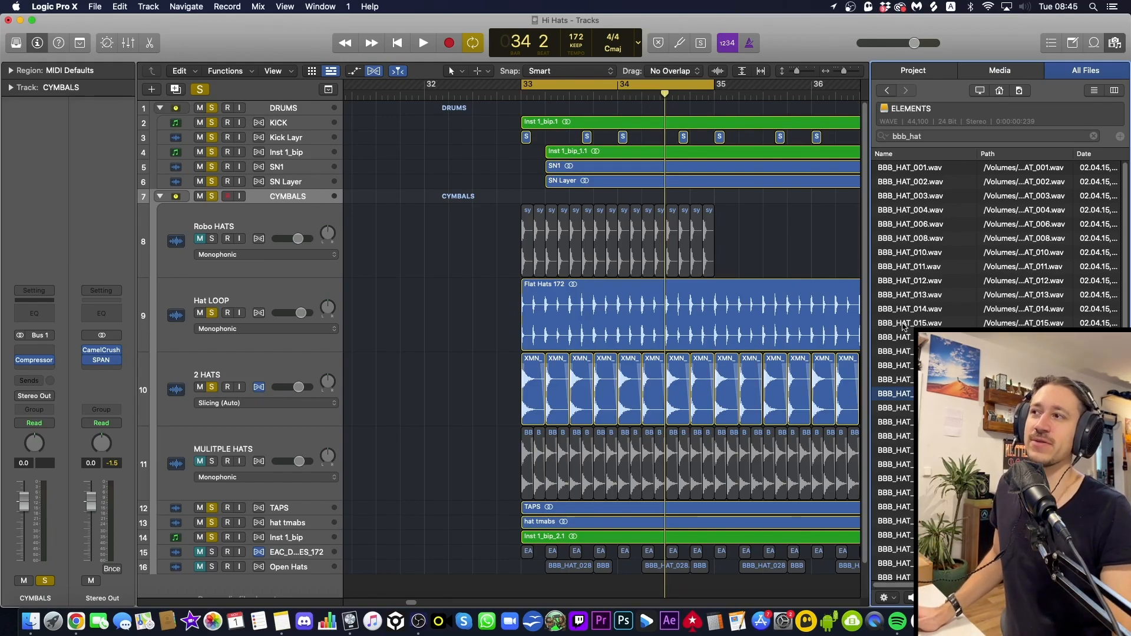
Step: Close the file browser and leave only the MULITPLE HATS track soloed, removing solo from the drums and the other cymbal tracks
{"action": "left_click", "coordinate": [1099, 49]}
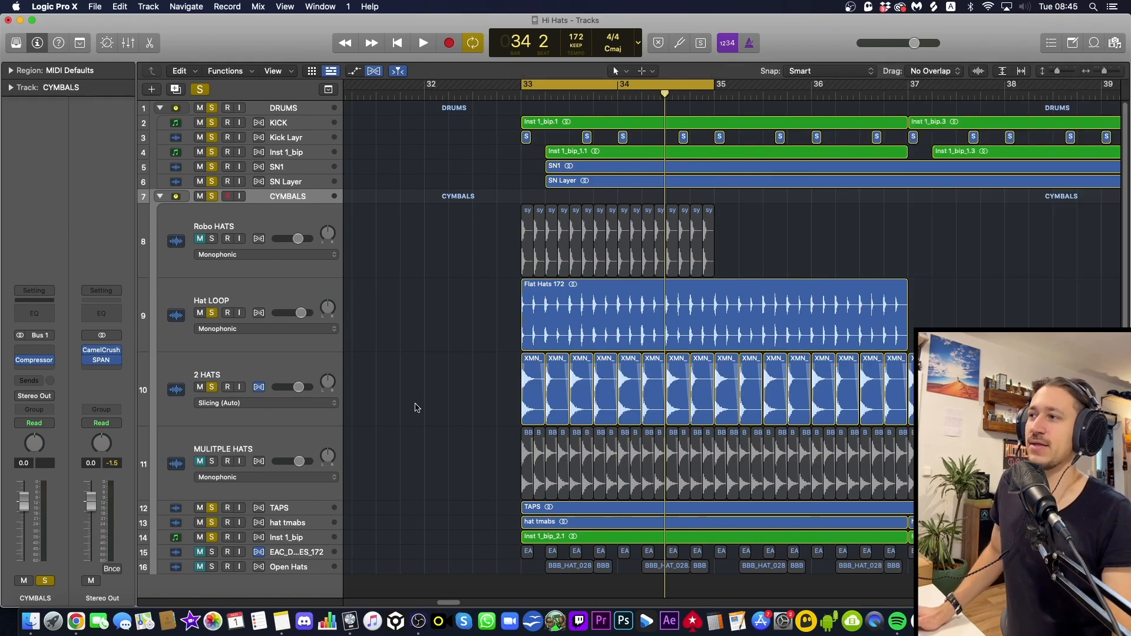
{"action": "left_click", "coordinate": [212, 462]}
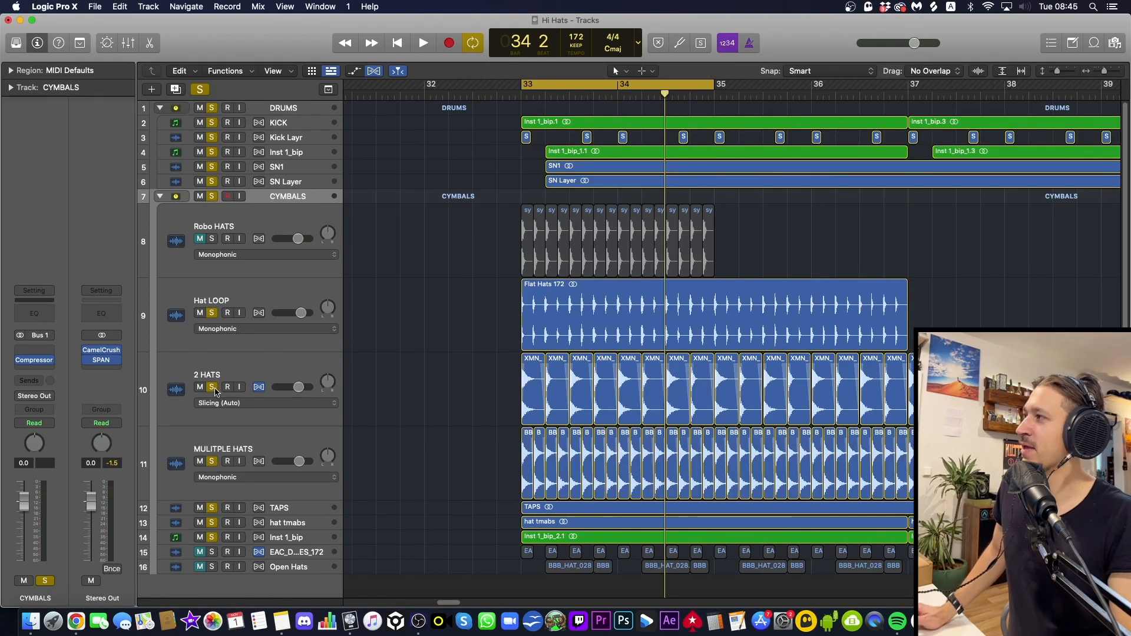
{"action": "left_click_drag", "start_coordinate": [213, 389], "coordinate": [220, 310]}
{"action": "left_click_drag", "start_coordinate": [218, 511], "coordinate": [213, 537]}
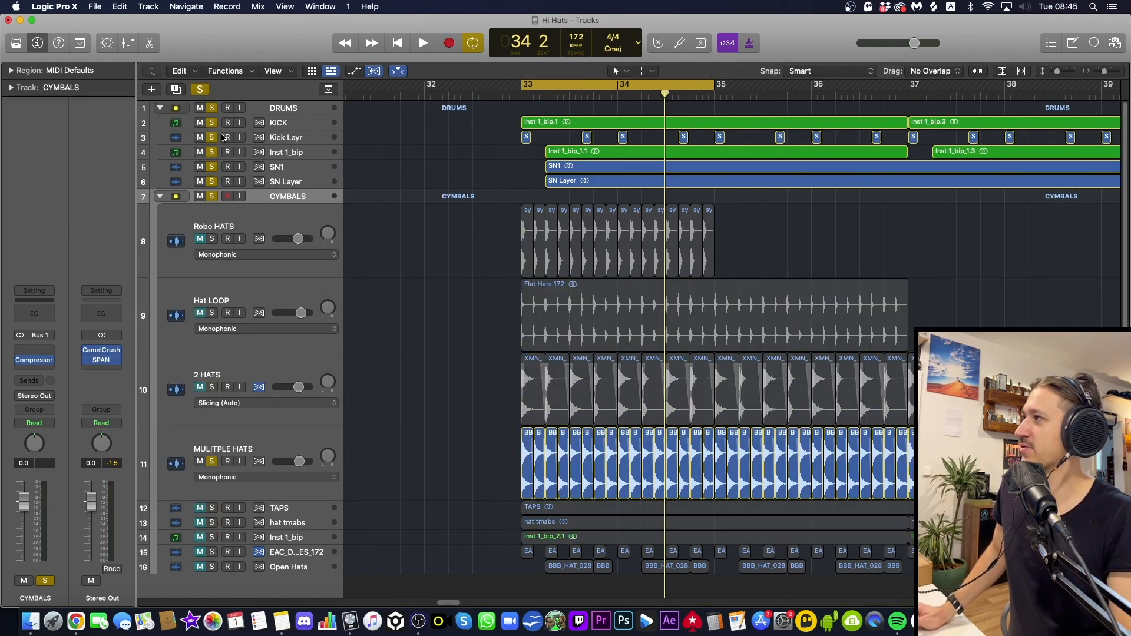
{"action": "left_click_drag", "start_coordinate": [213, 198], "coordinate": [220, 107]}
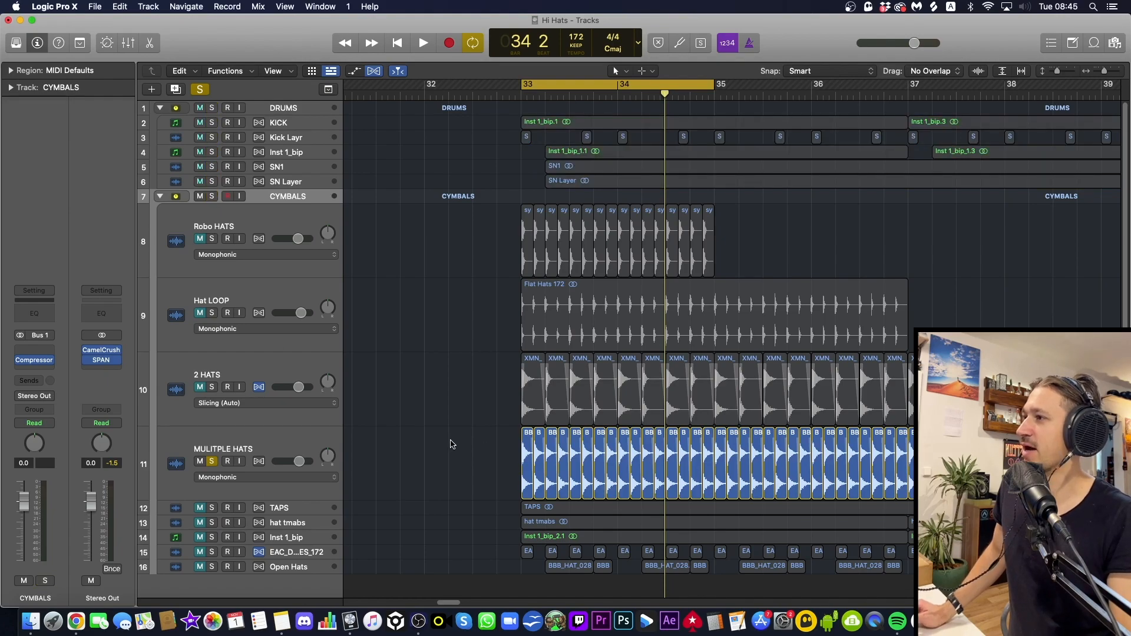
Step: Play back the soloed MULITPLE HATS regions within the cycle range to hear the alternating samples on their own
{"action": "key", "text": "super+Right"}
{"action": "key", "text": "super+Right"}
{"action": "key", "text": "super+Right"}
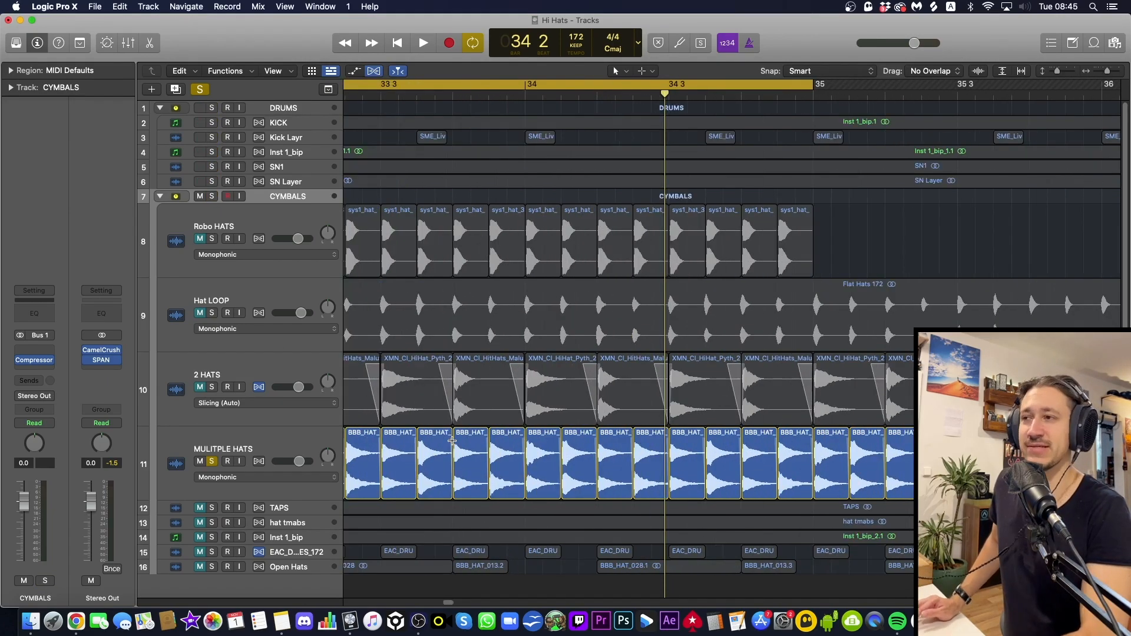
{"action": "key", "text": "super+Left"}
{"action": "key", "text": "super+Left"}
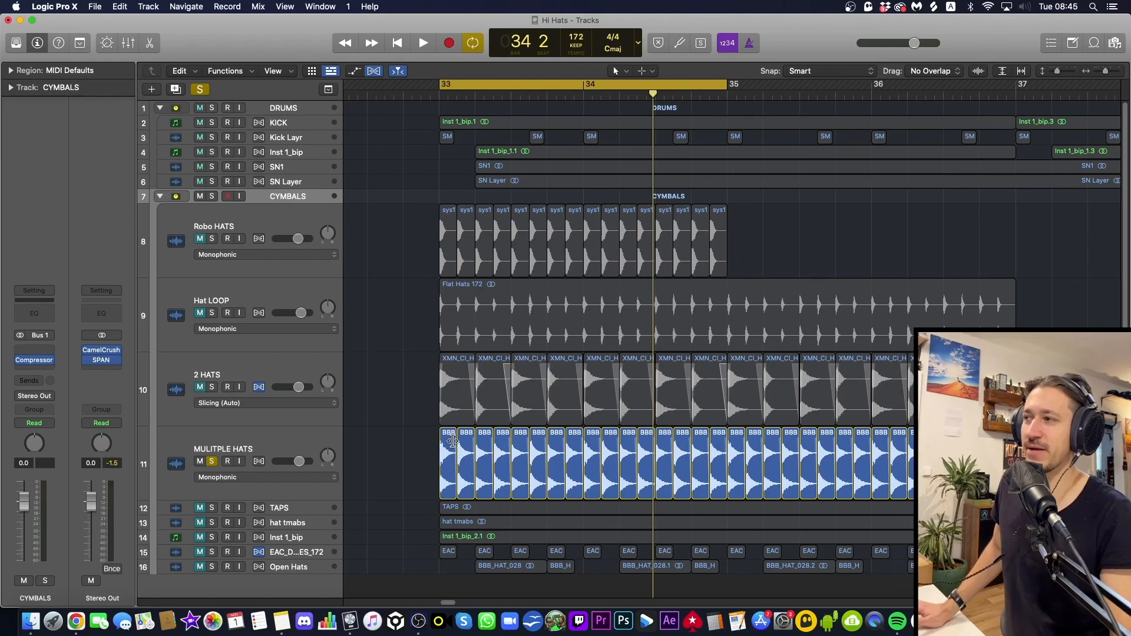
{"action": "key", "text": "space"}
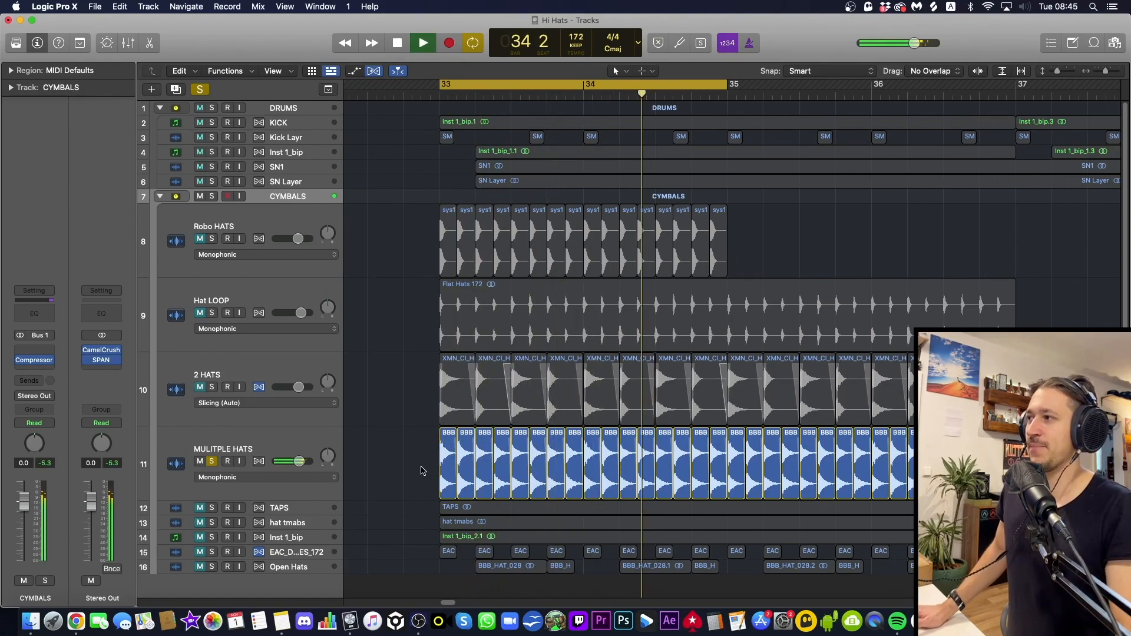
{"action": "key", "text": "space"}
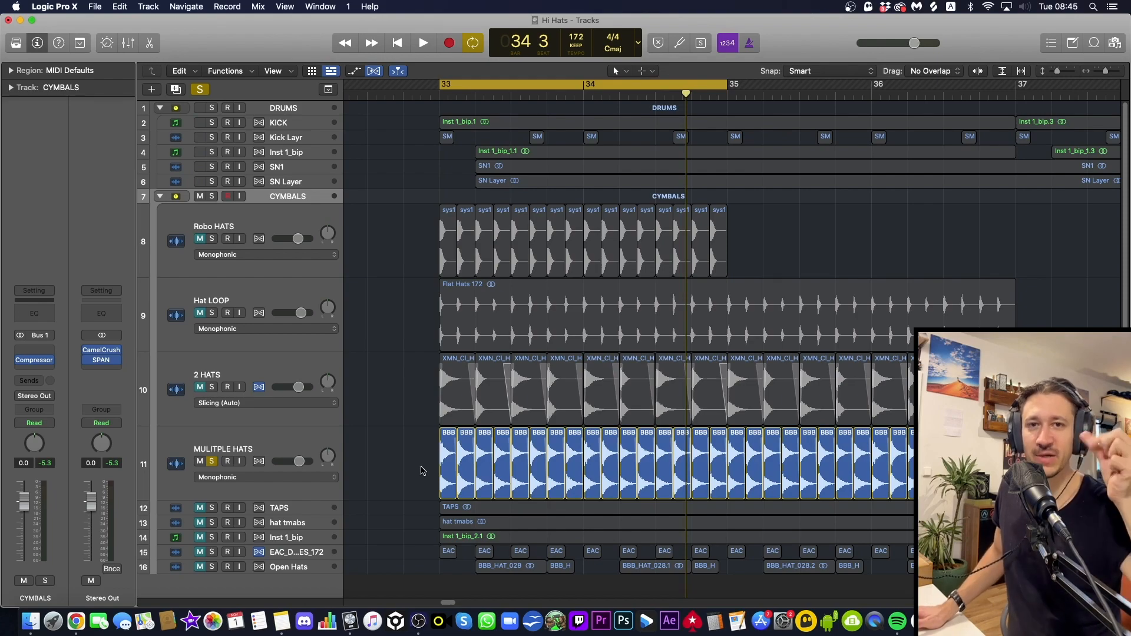
{"action": "key", "text": "space"}
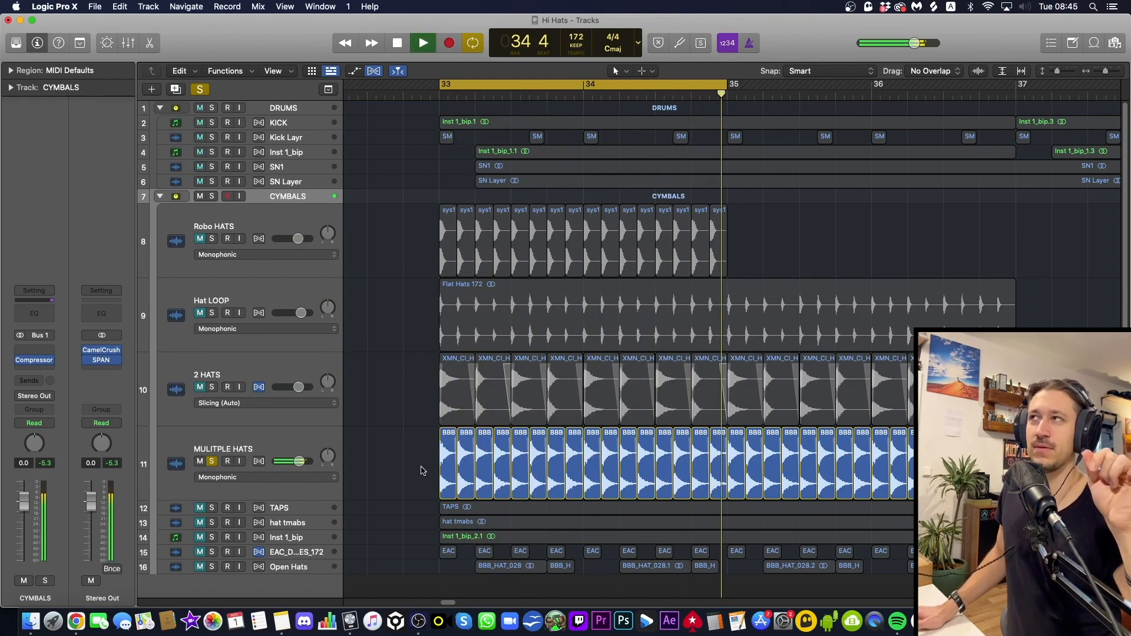
{"action": "key", "text": "space"}
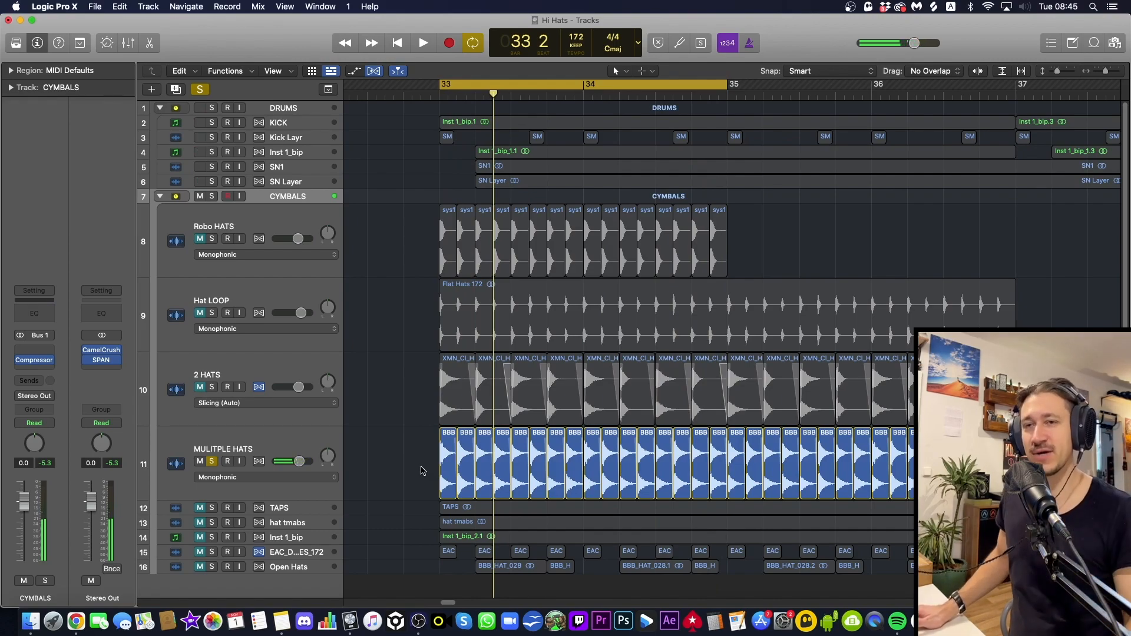
{"action": "key", "text": "space"}
{"action": "key", "text": "space"}
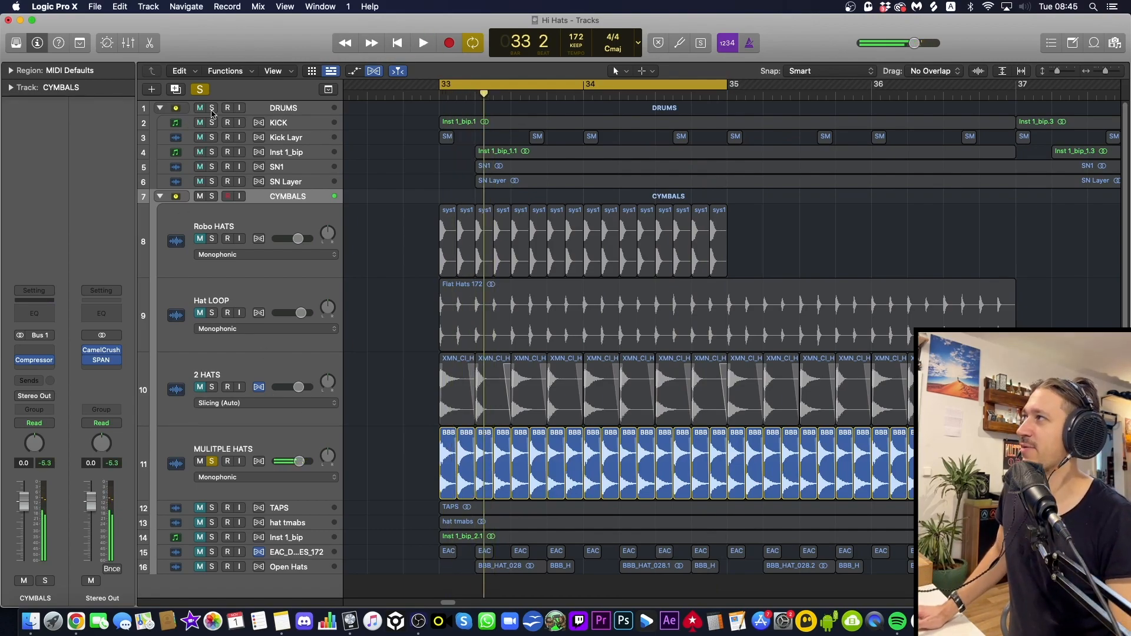
Step: Solo the DRUMS stack alongside MULITPLE HATS, select the hats track and listen to both together
{"action": "left_click", "coordinate": [211, 108]}
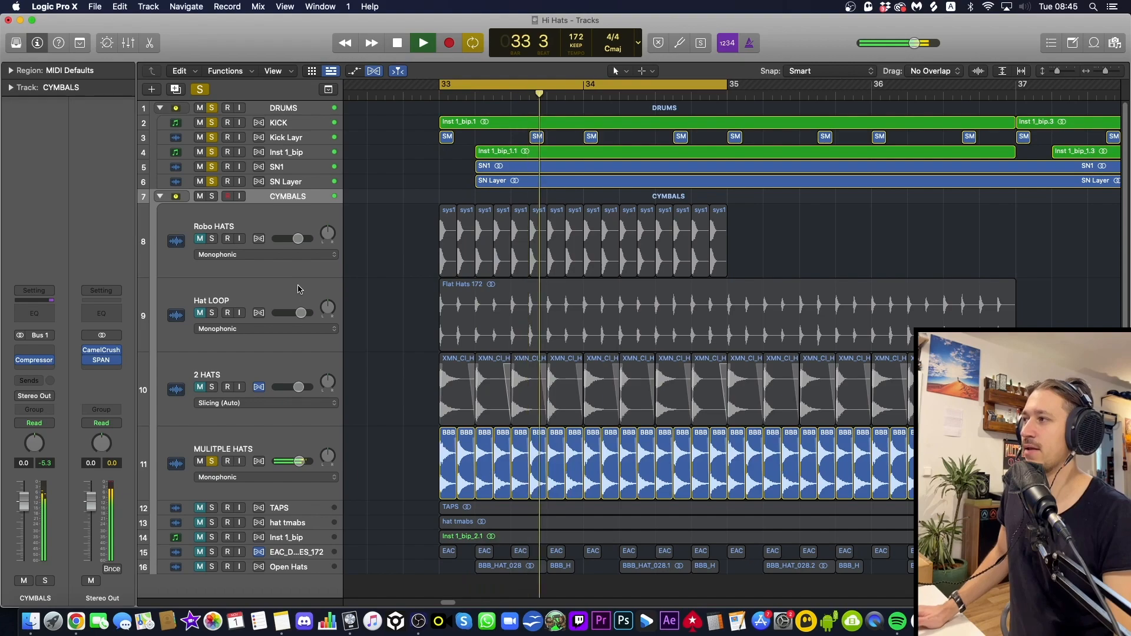
{"action": "left_click", "coordinate": [295, 433]}
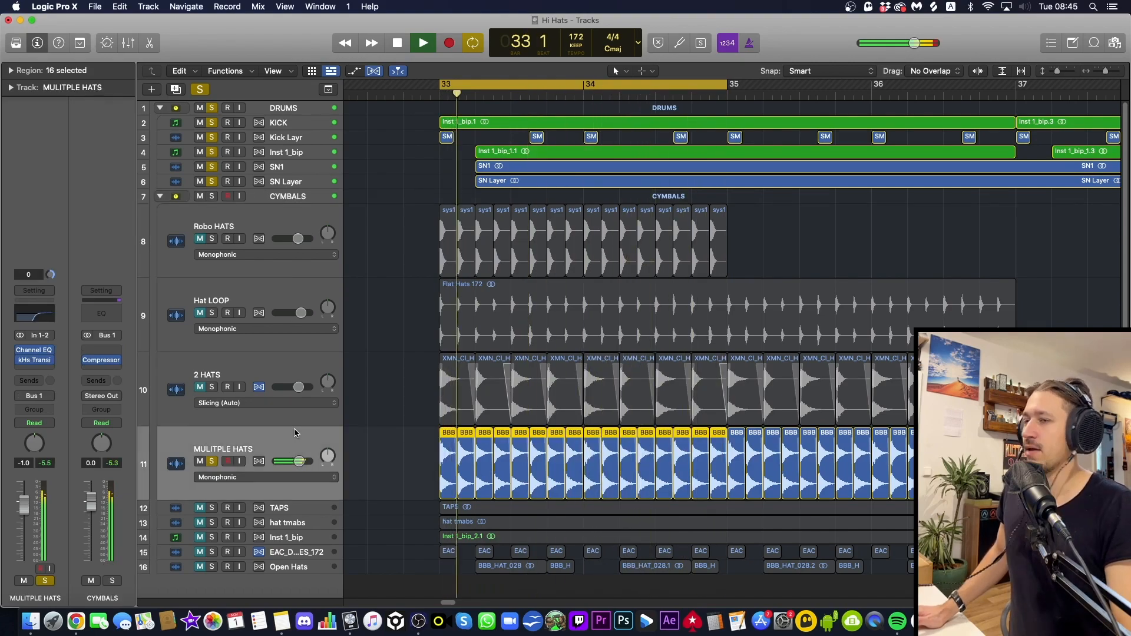
{"action": "key", "text": "space"}
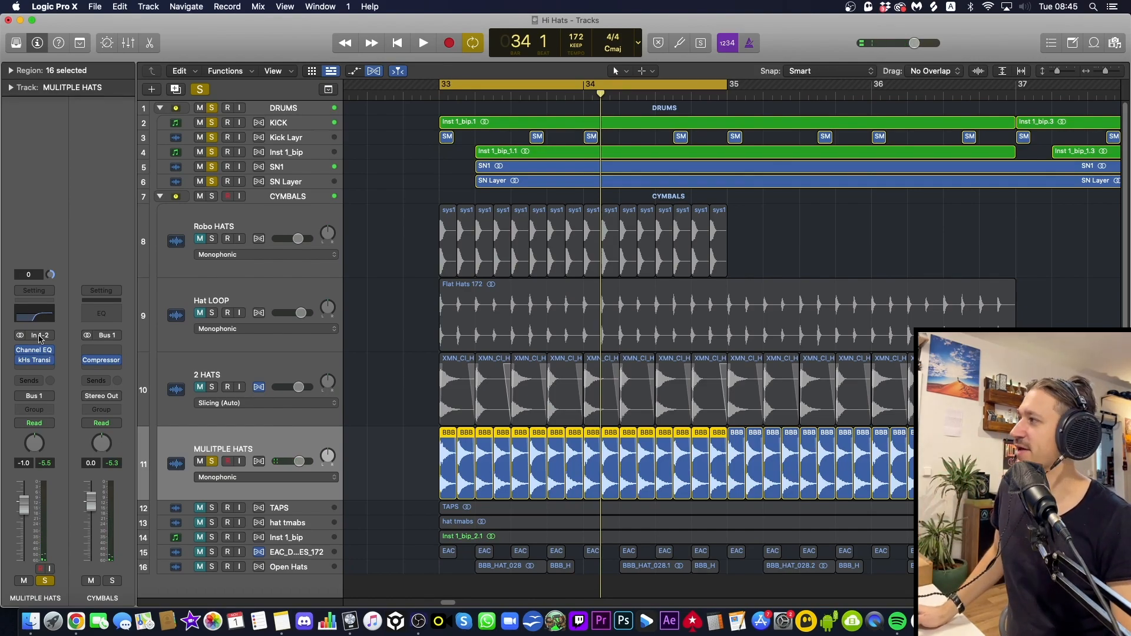
Step: Set the low-cut filter in the MULITPLE HATS Channel EQ to 695 Hz at 18 dB/Oct during playback
{"action": "left_click", "coordinate": [39, 350]}
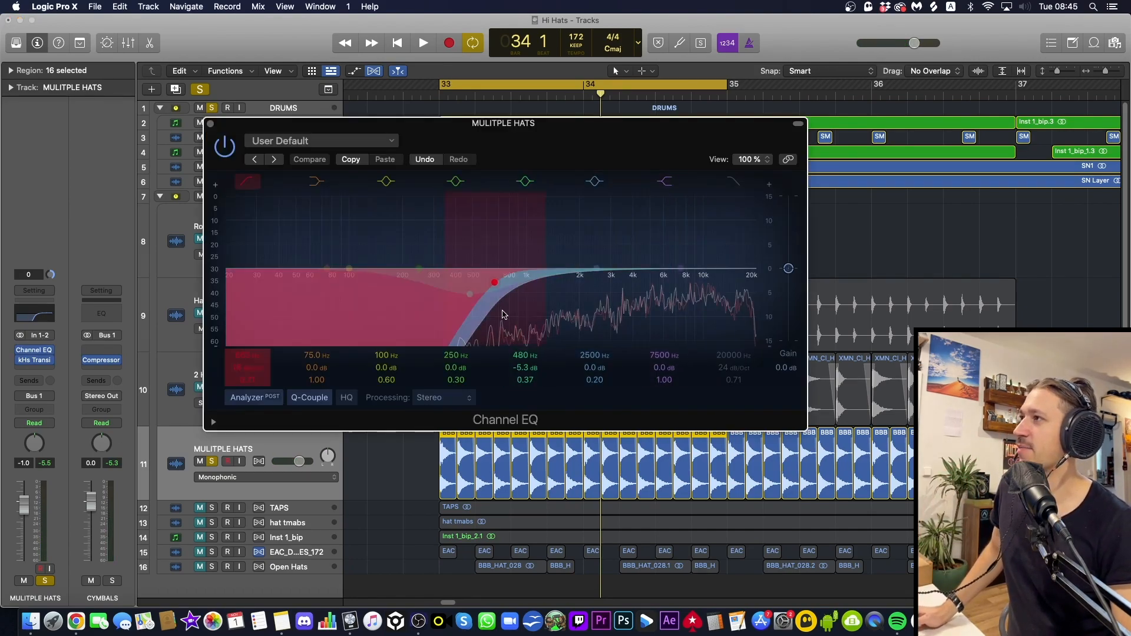
{"action": "key", "text": "space"}
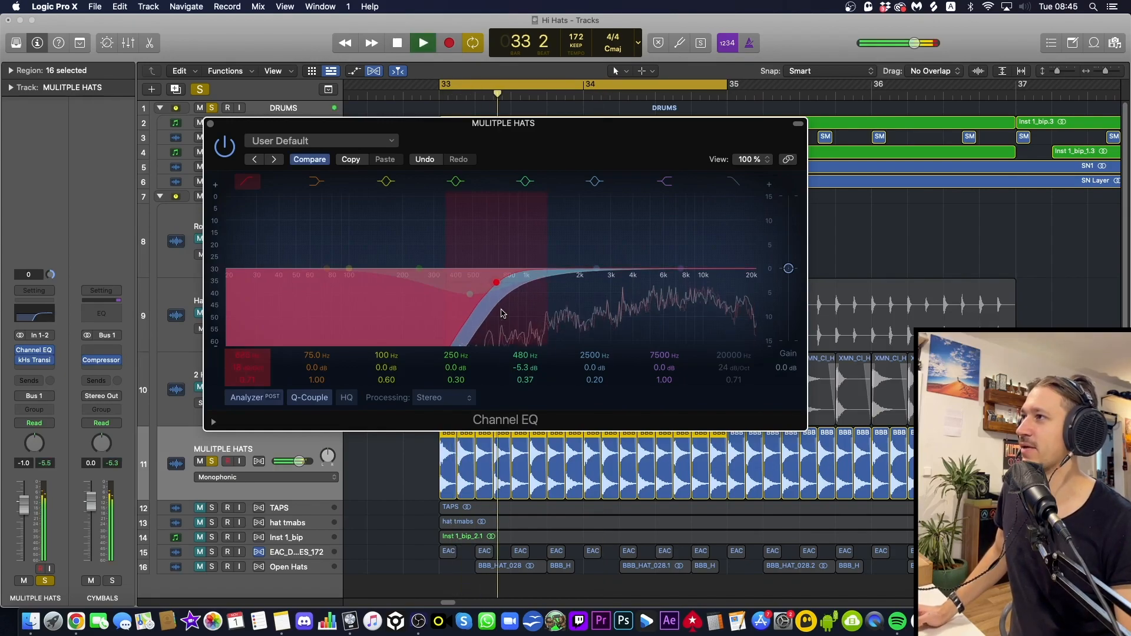
{"action": "left_click_drag", "start_coordinate": [493, 314], "coordinate": [495, 315]}
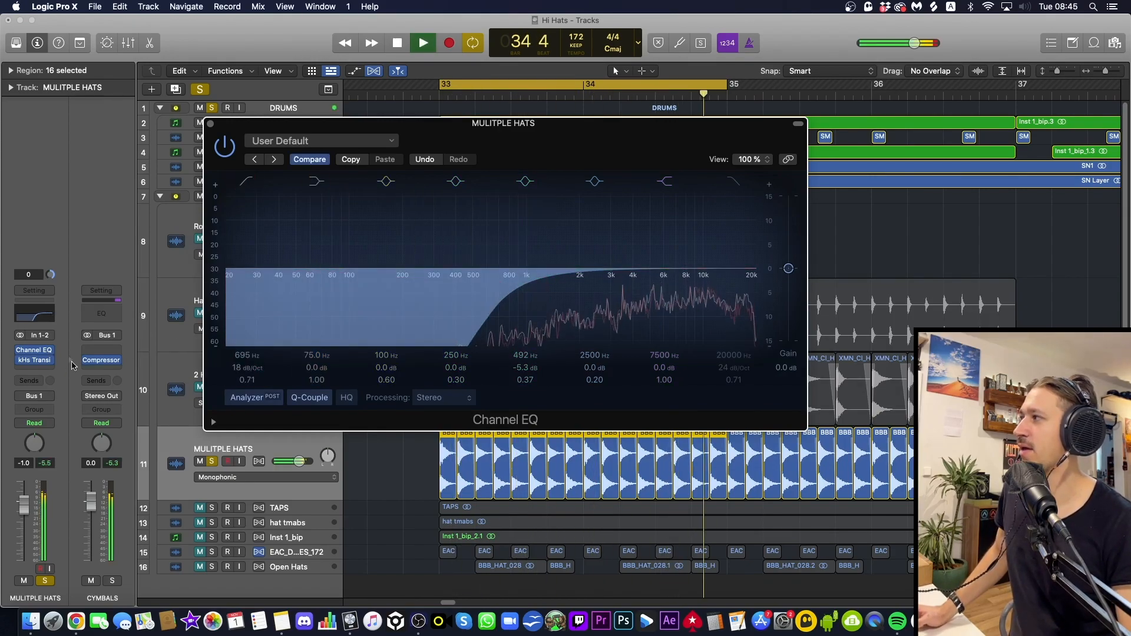
{"action": "key", "text": "space"}
Step: Adjust the Attack of the existing kHs Transient Shaper on MULITPLE HATS to about -22% during playback, and close both plug-in windows
{"action": "left_click", "coordinate": [40, 361]}
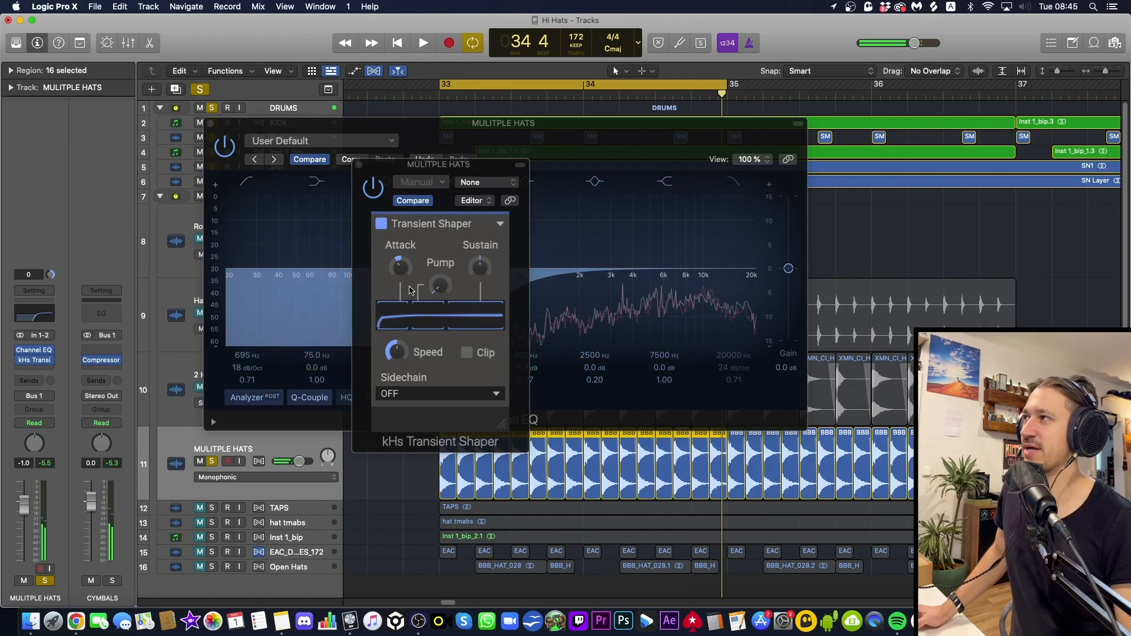
{"action": "left_click", "coordinate": [399, 267]}
{"action": "key", "text": "space"}
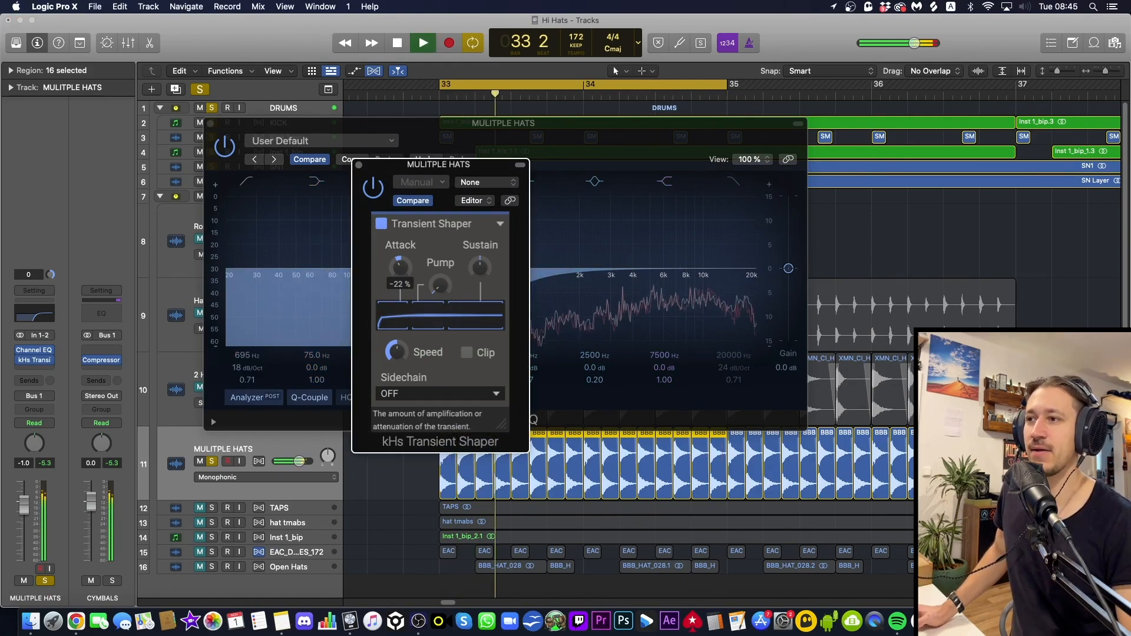
{"action": "left_click_drag", "start_coordinate": [400, 267], "coordinate": [400, 265]}
{"action": "key", "text": "space"}
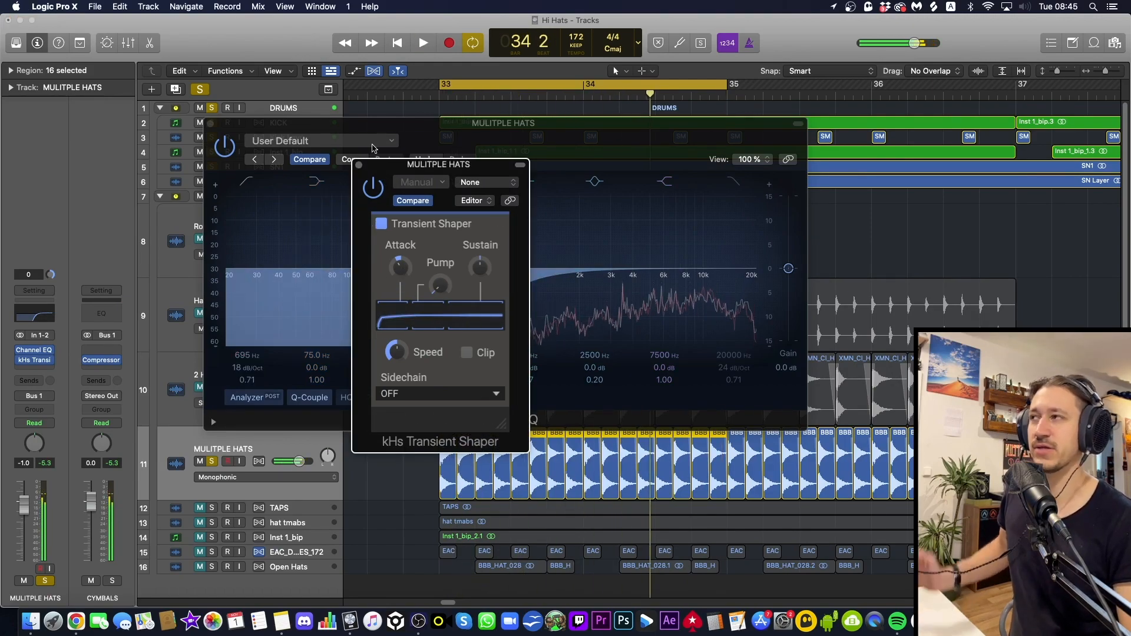
{"action": "left_click", "coordinate": [359, 165]}
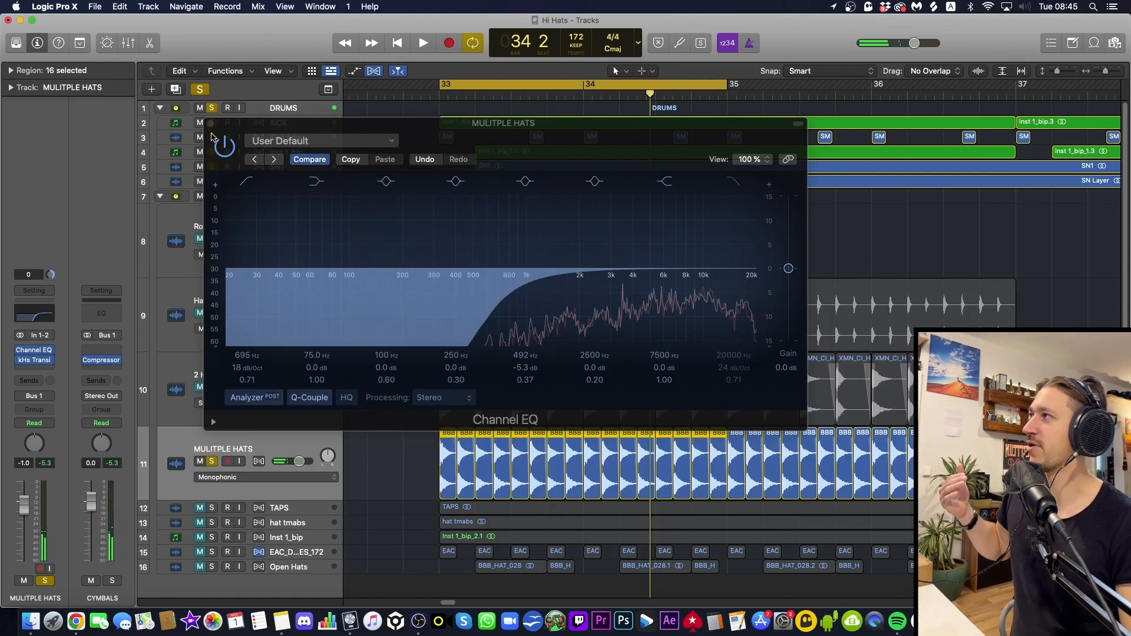
{"action": "left_click", "coordinate": [210, 124]}
Step: Insert a second kHs Transient Shaper in stereo after the first one on the MULITPLE HATS channel
{"action": "left_click", "coordinate": [36, 370]}
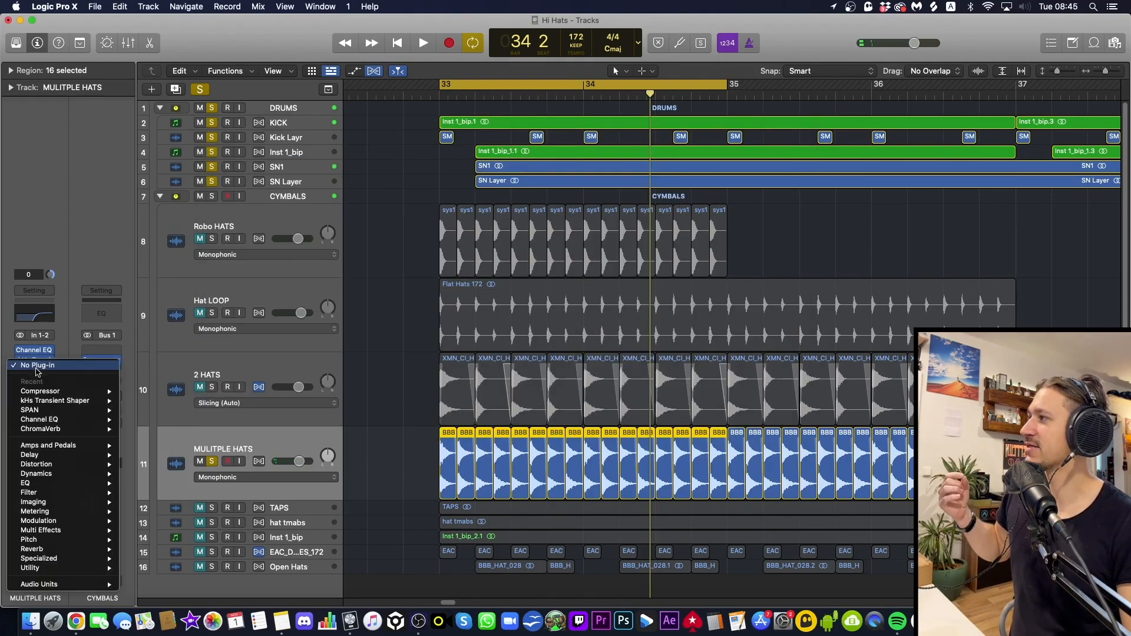
{"action": "mouse_move", "coordinate": [62, 405]}
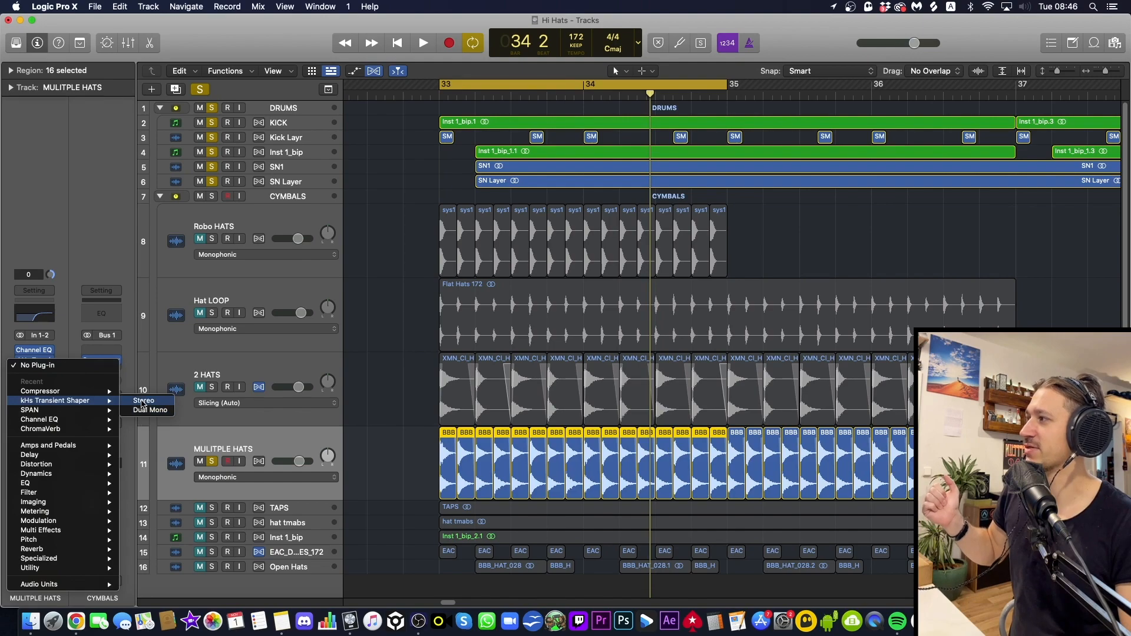
{"action": "left_click", "coordinate": [143, 401]}
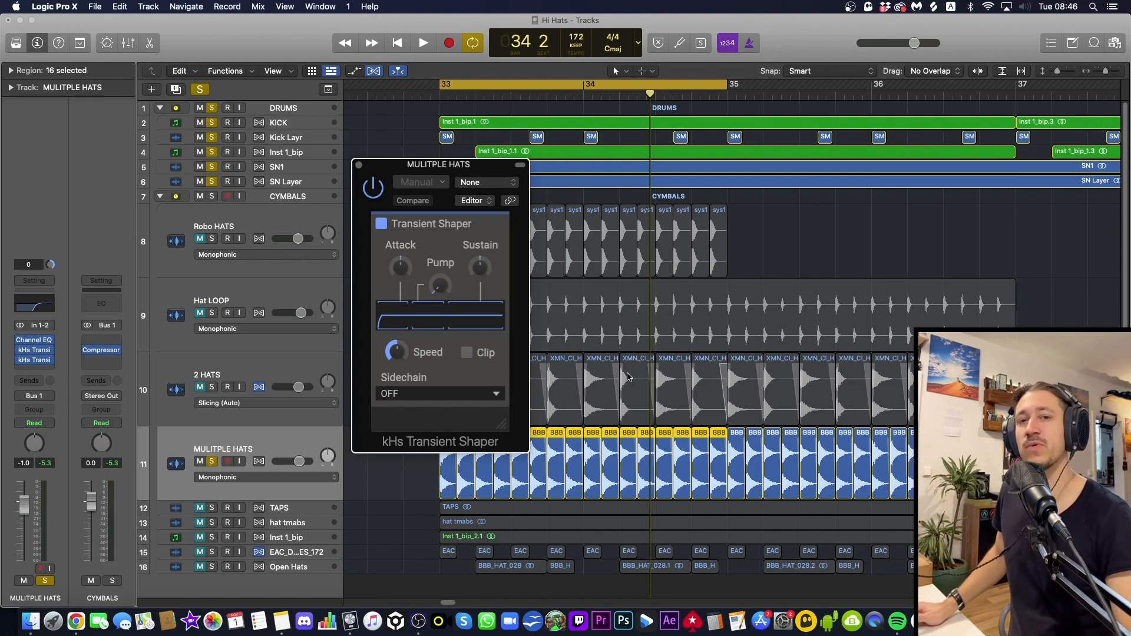
Step: Lower the Sustain in the second kHs Transient Shaper while the beat plays, and close its window
{"action": "left_click", "coordinate": [480, 267]}
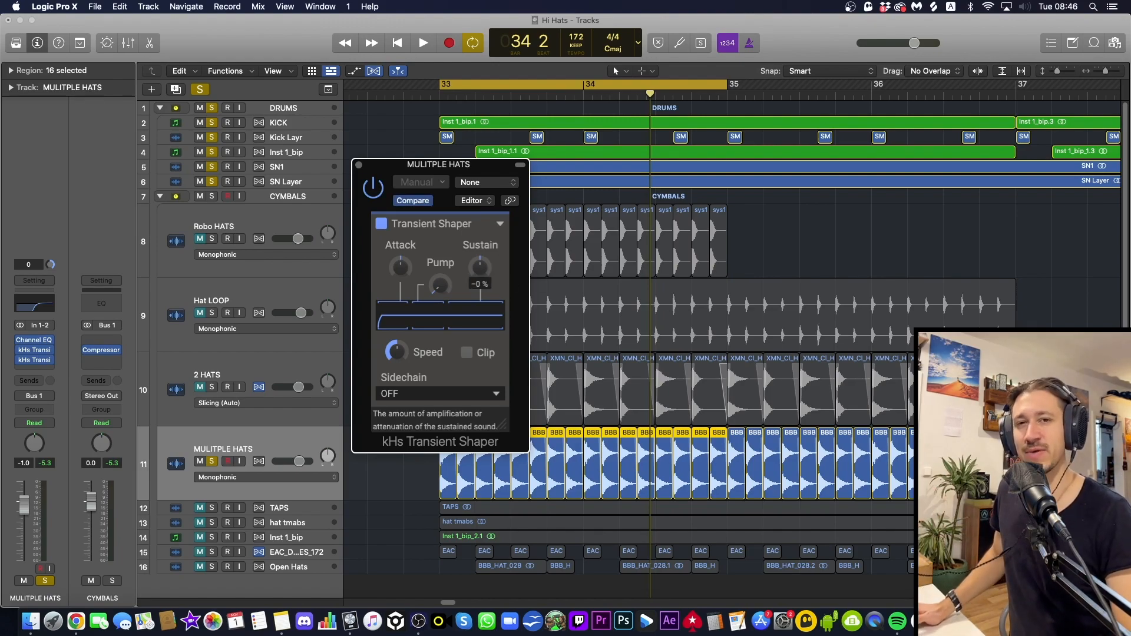
{"action": "key", "text": "space"}
{"action": "left_click_drag", "start_coordinate": [481, 267], "coordinate": [480, 288]}
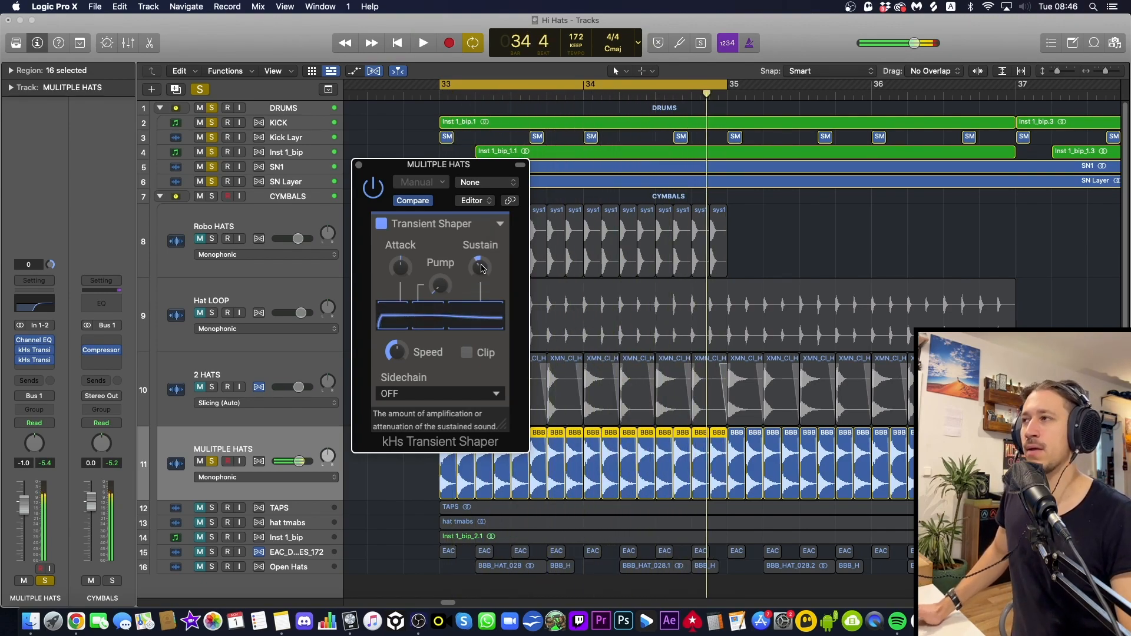
{"action": "key", "text": "space"}
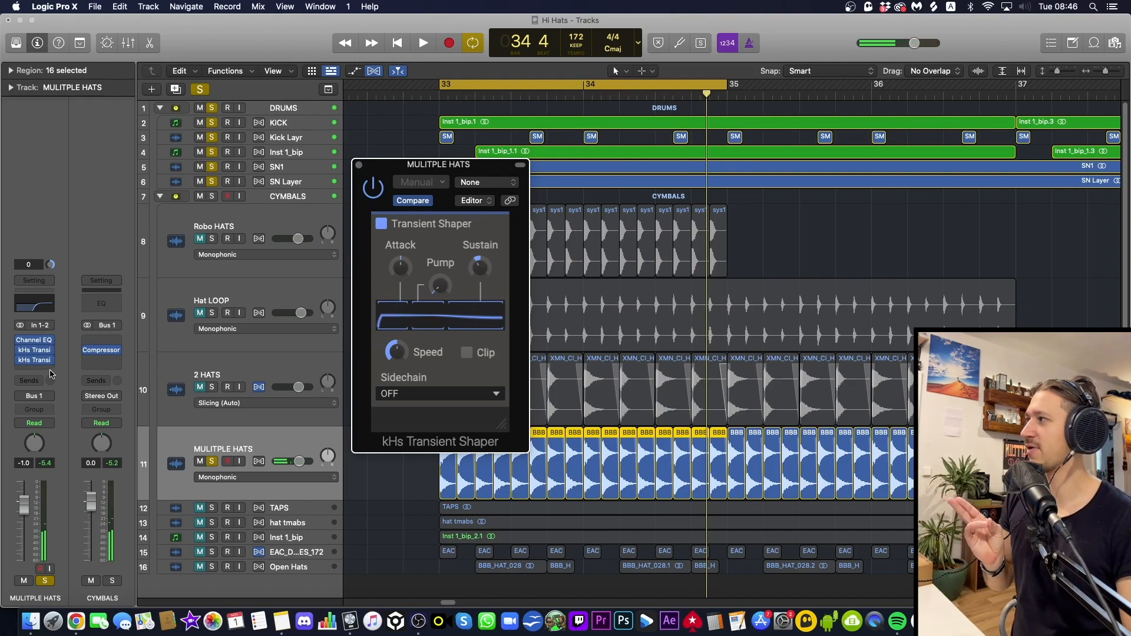
{"action": "left_click", "coordinate": [359, 167]}
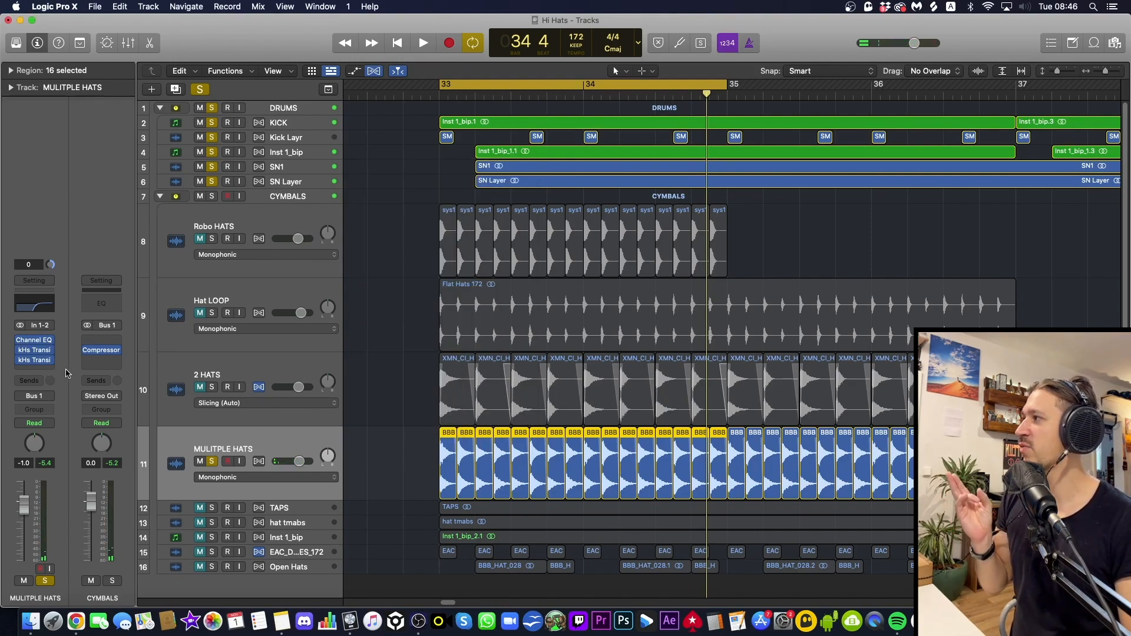
Step: Insert the Kilohearts kHs Ensemble in stereo after the transient shapers on the MULITPLE HATS channel, and audition it with the beat
{"action": "left_click", "coordinate": [51, 370]}
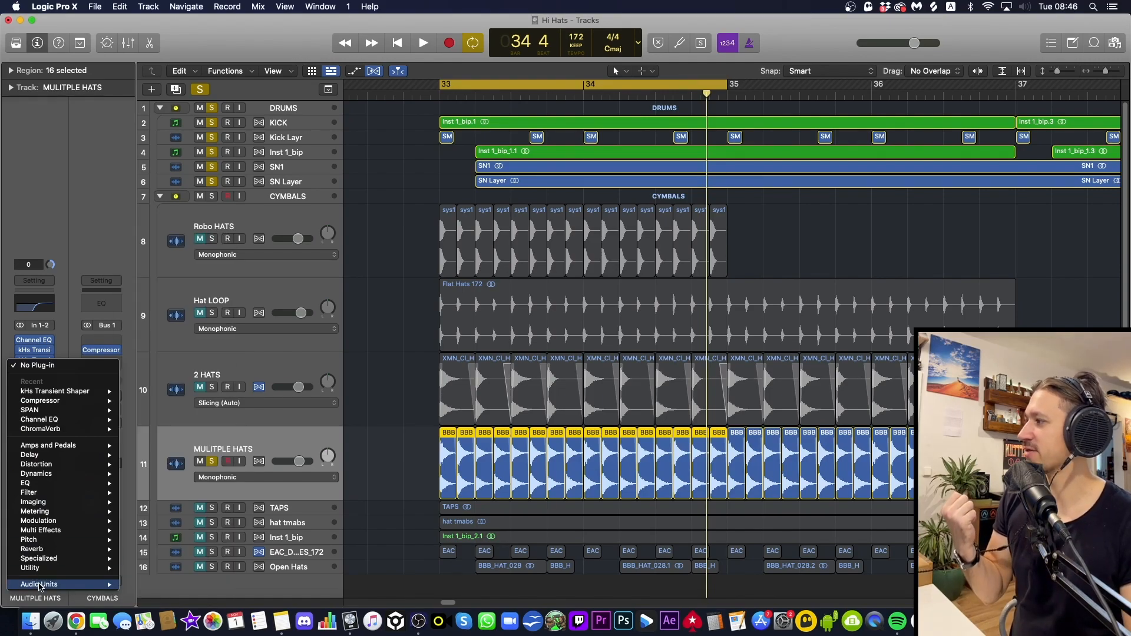
{"action": "mouse_move", "coordinate": [89, 585]}
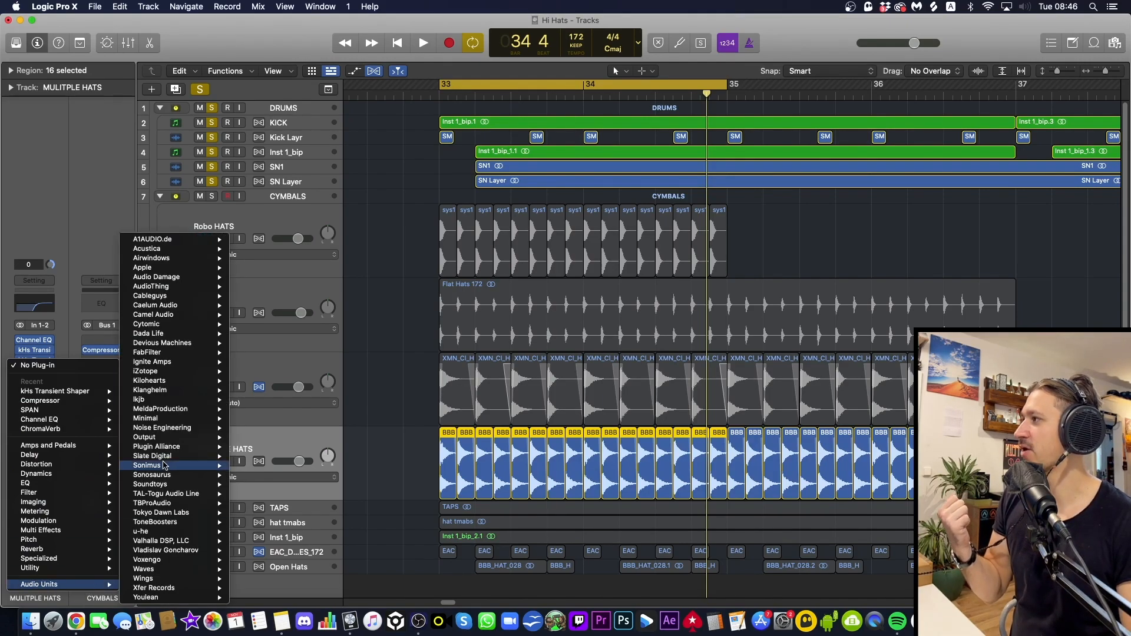
{"action": "mouse_move", "coordinate": [177, 393]}
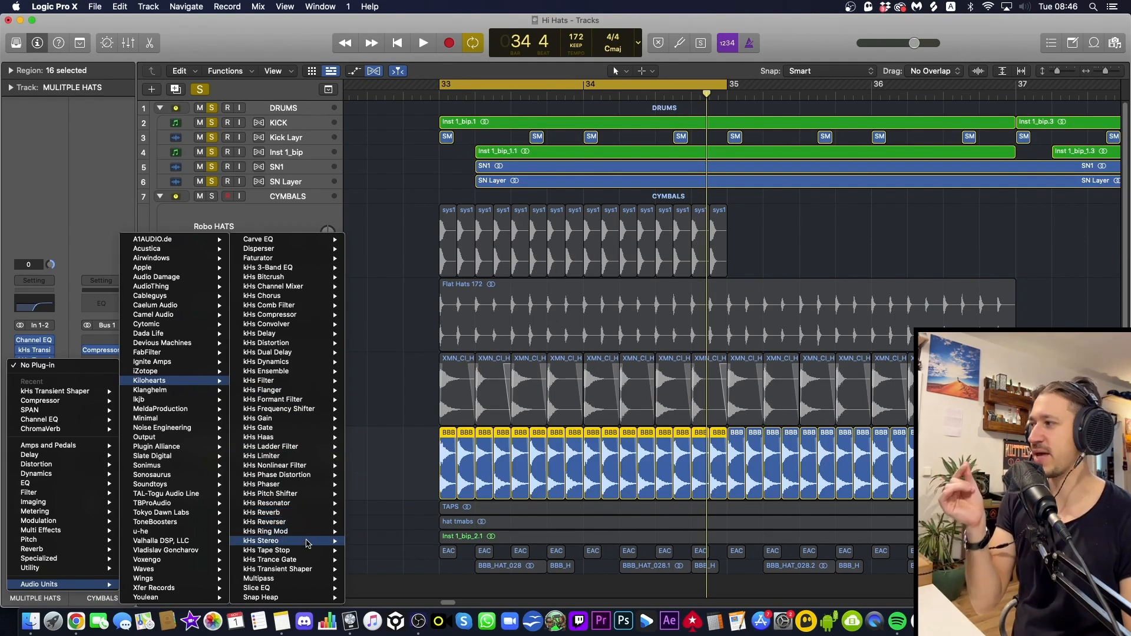
{"action": "mouse_move", "coordinate": [307, 568]}
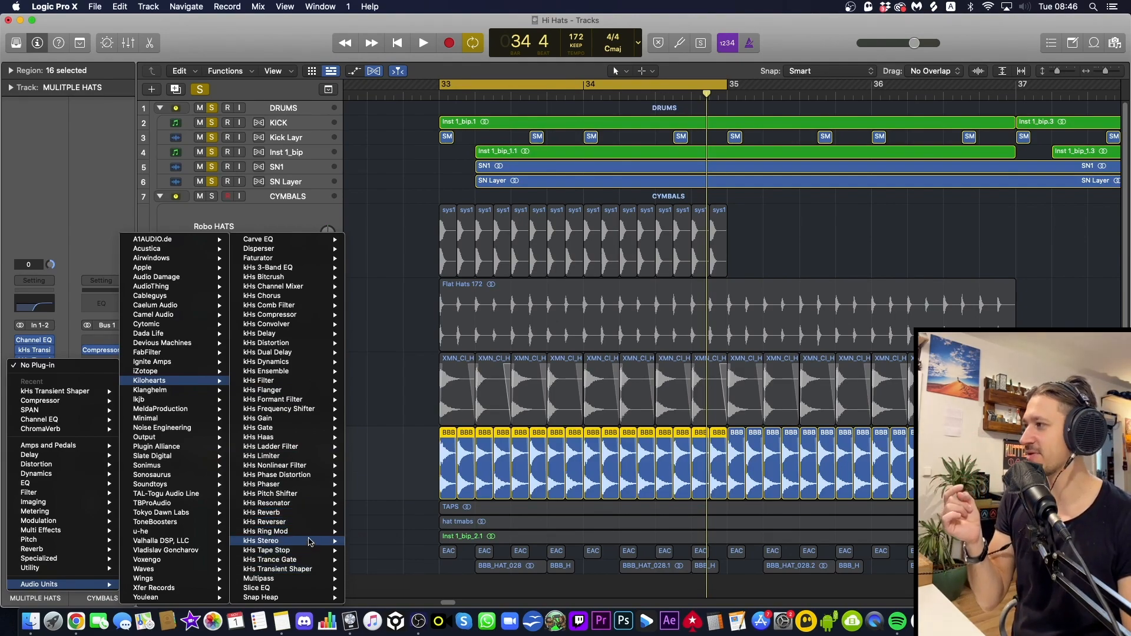
{"action": "mouse_move", "coordinate": [305, 371]}
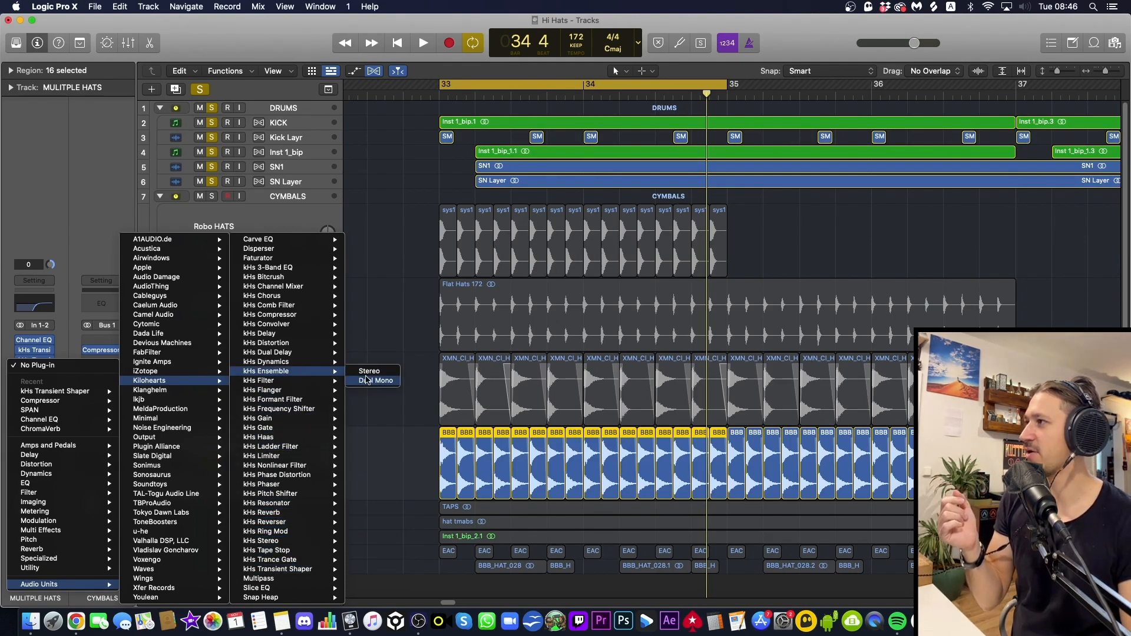
{"action": "left_click", "coordinate": [369, 371]}
{"action": "key", "text": "space"}
{"action": "key", "text": "space"}
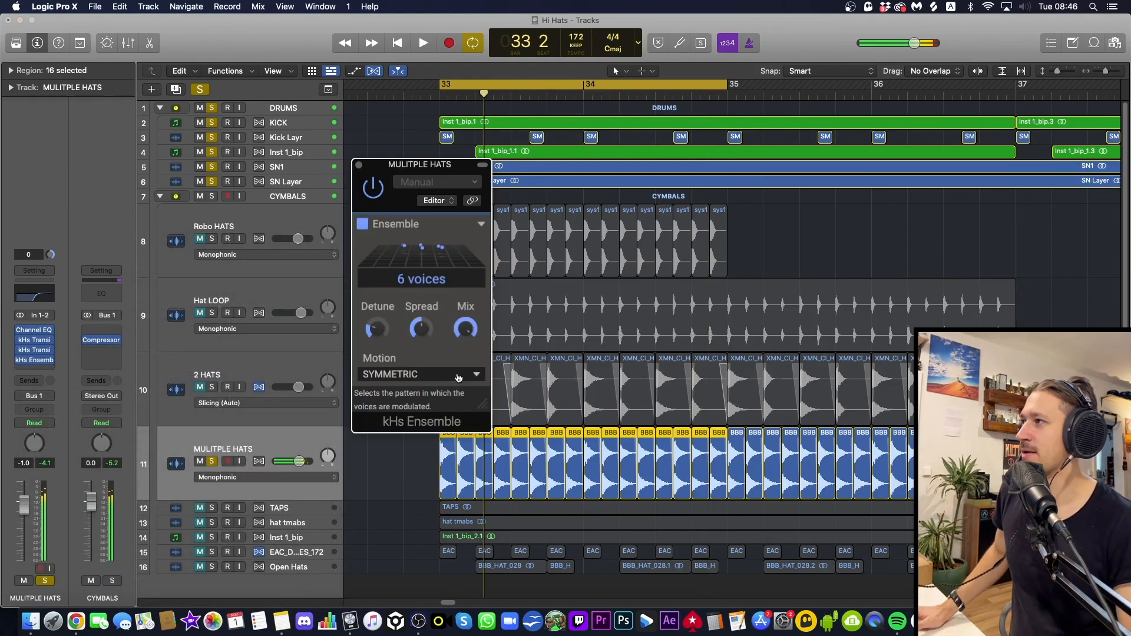
Step: Set the kHs Ensemble Motion to Random and raise the number of voices to 16, checking it against the beat
{"action": "left_click", "coordinate": [415, 374]}
{"action": "left_click", "coordinate": [389, 356]}
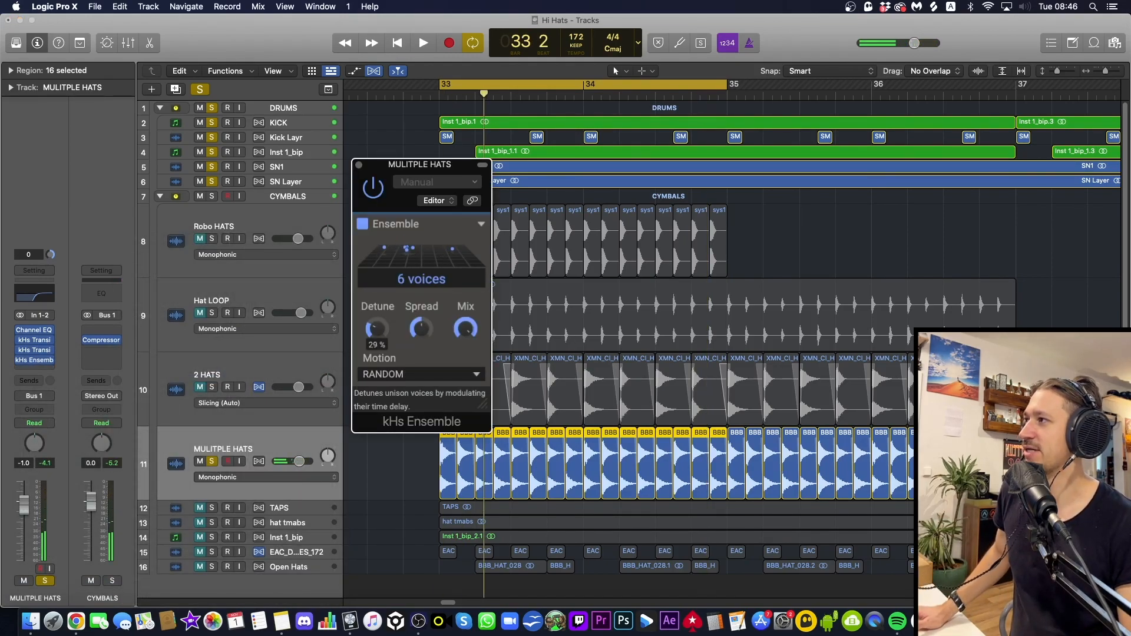
{"action": "key", "text": "space"}
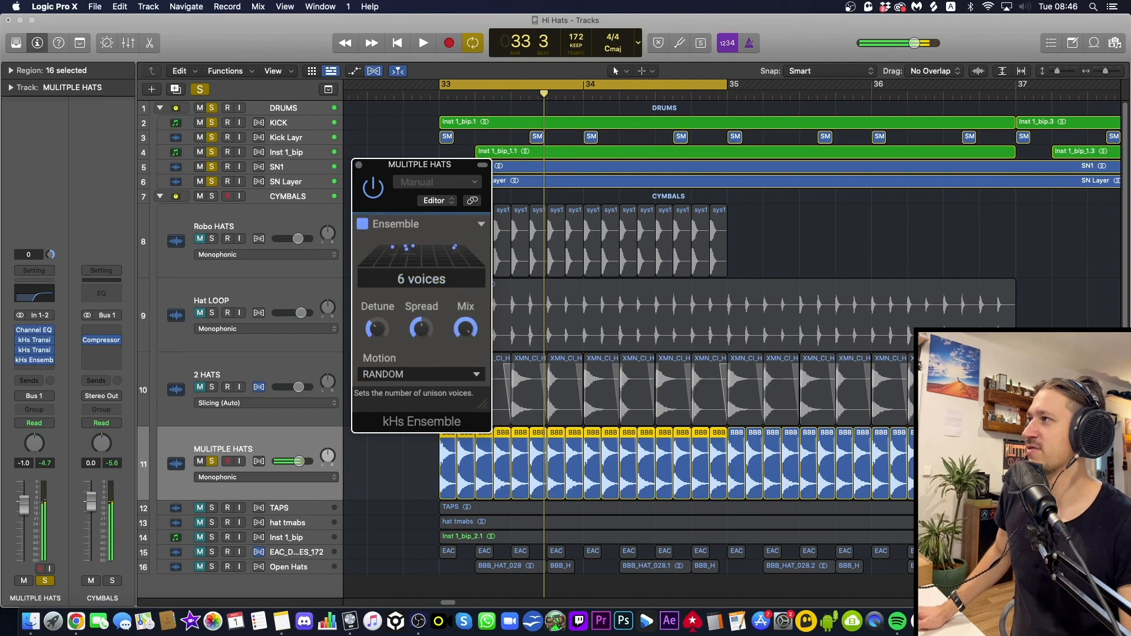
{"action": "left_click_drag", "start_coordinate": [427, 279], "coordinate": [427, 259]}
{"action": "key", "text": "space"}
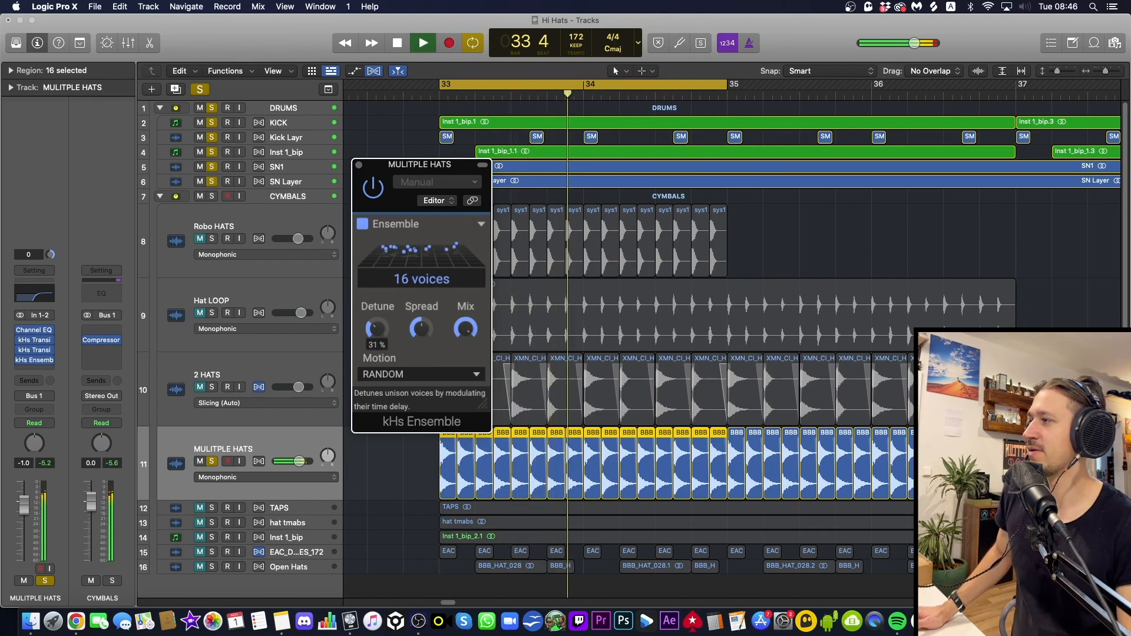
Step: Adjust the kHs Ensemble Spread to about 58% and listen to the wider hats with the drums
{"action": "left_click_drag", "start_coordinate": [421, 328], "coordinate": [421, 324]}
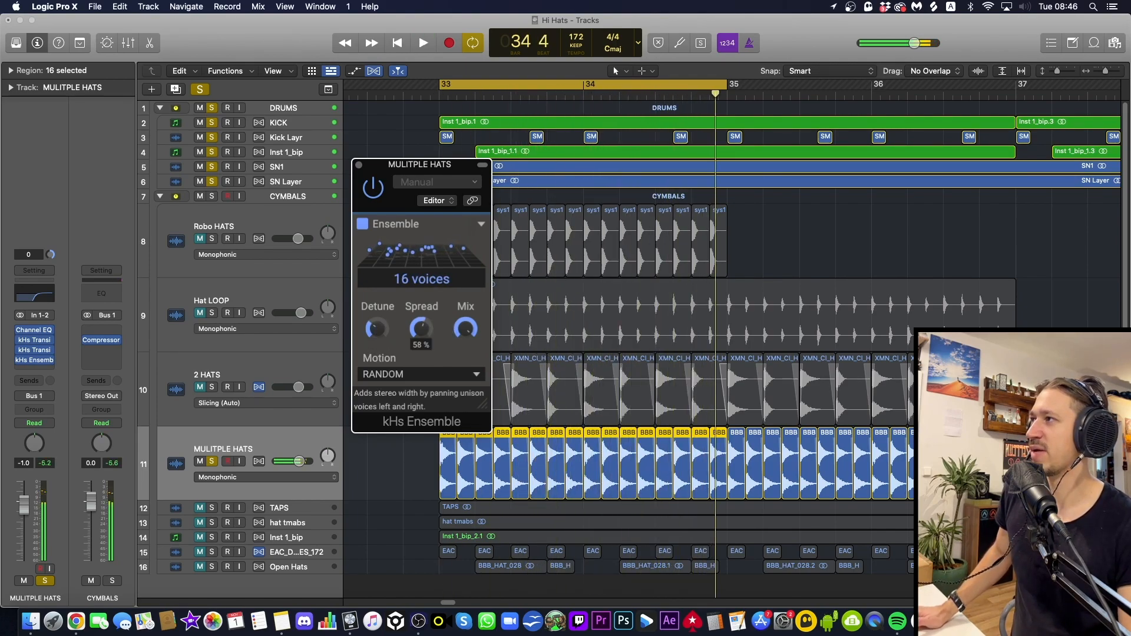
{"action": "key", "text": "space"}
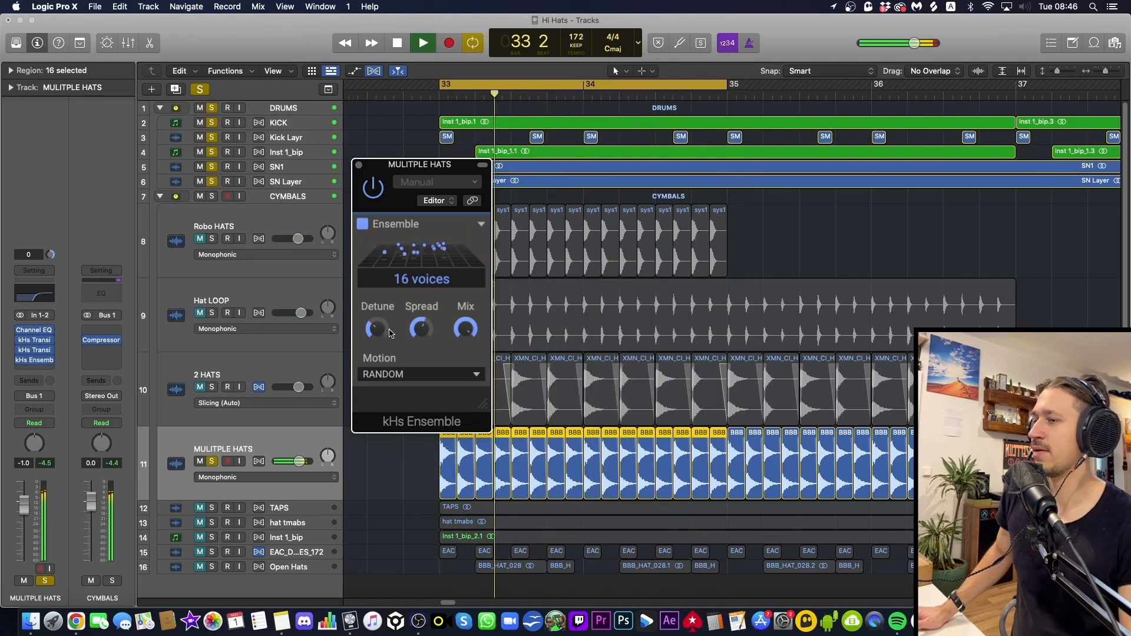
{"action": "key", "text": "space"}
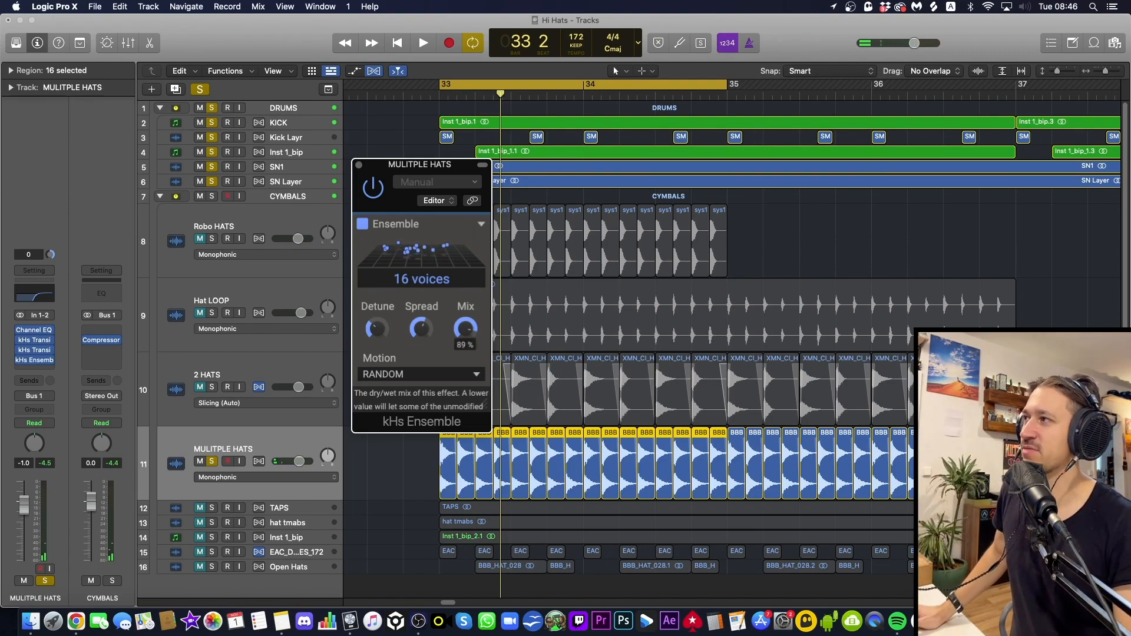
Step: Lower the kHs Ensemble Mix to about 6% while auditioning the hats in the beat
{"action": "left_click", "coordinate": [473, 341]}
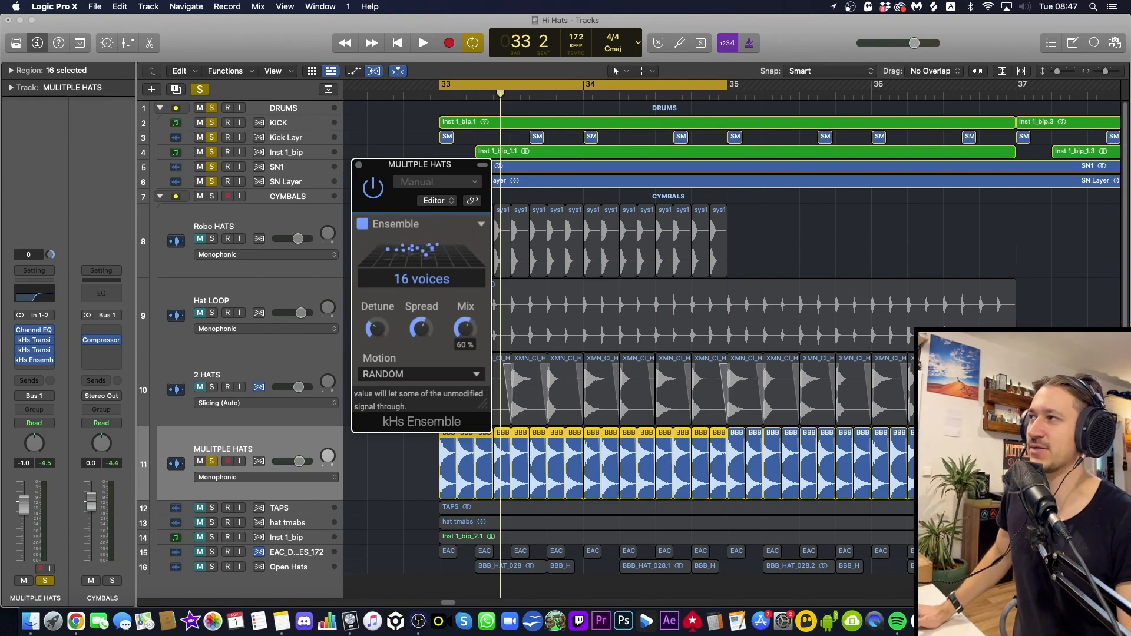
{"action": "key", "text": "space"}
{"action": "left_click_drag", "start_coordinate": [465, 328], "coordinate": [465, 363]}
{"action": "key", "text": "space"}
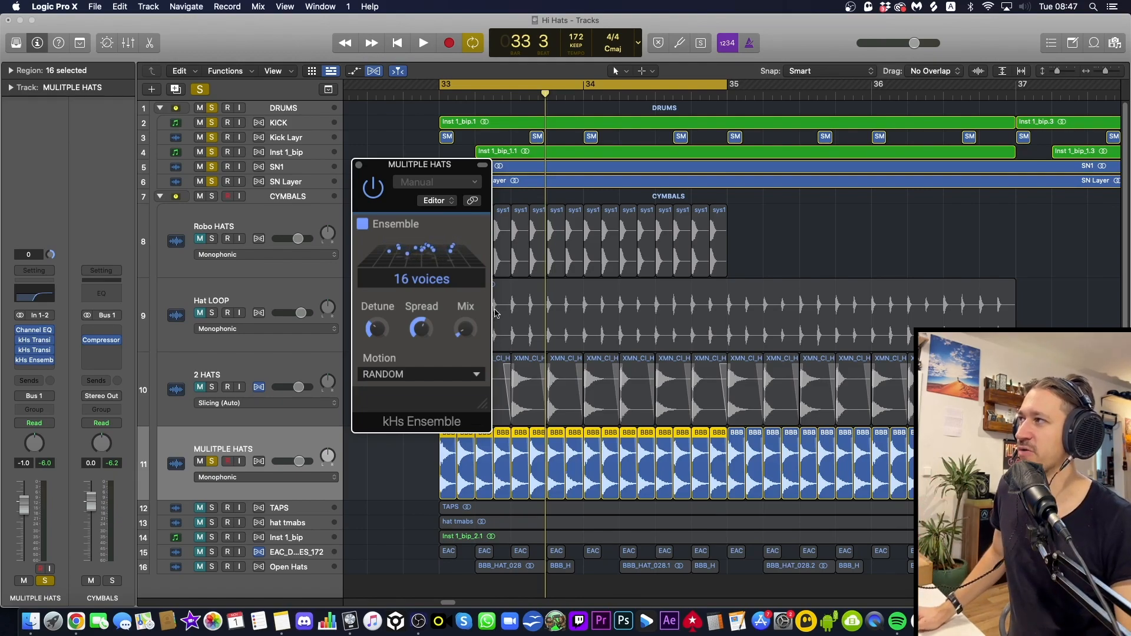
{"action": "key", "text": "space"}
{"action": "mouse_move", "coordinate": [465, 329]}
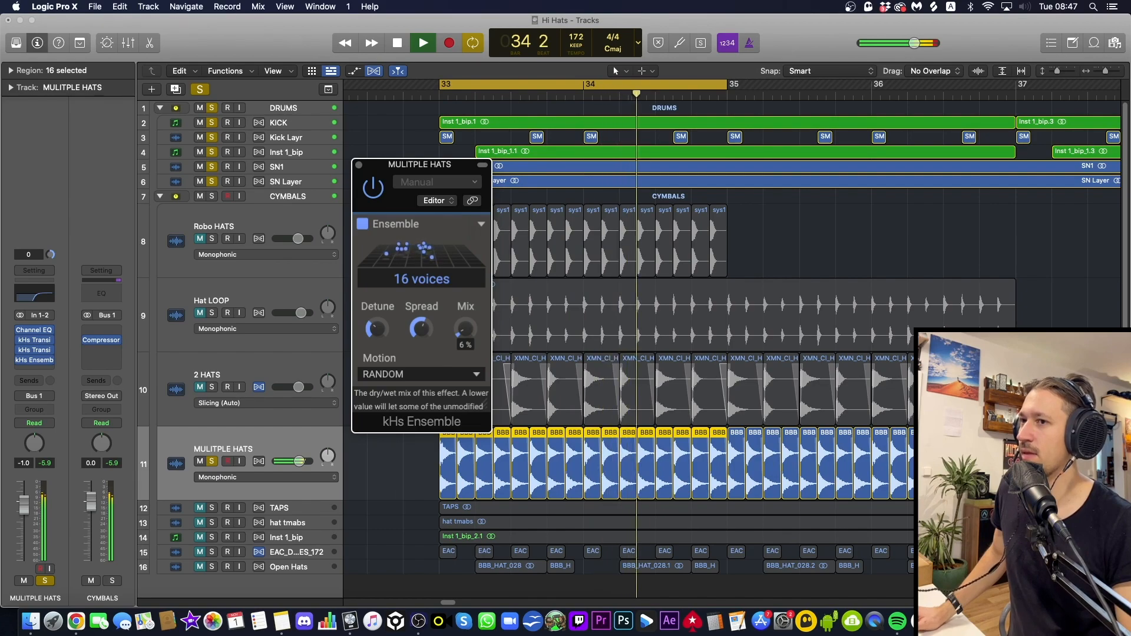
{"action": "key", "text": "space"}
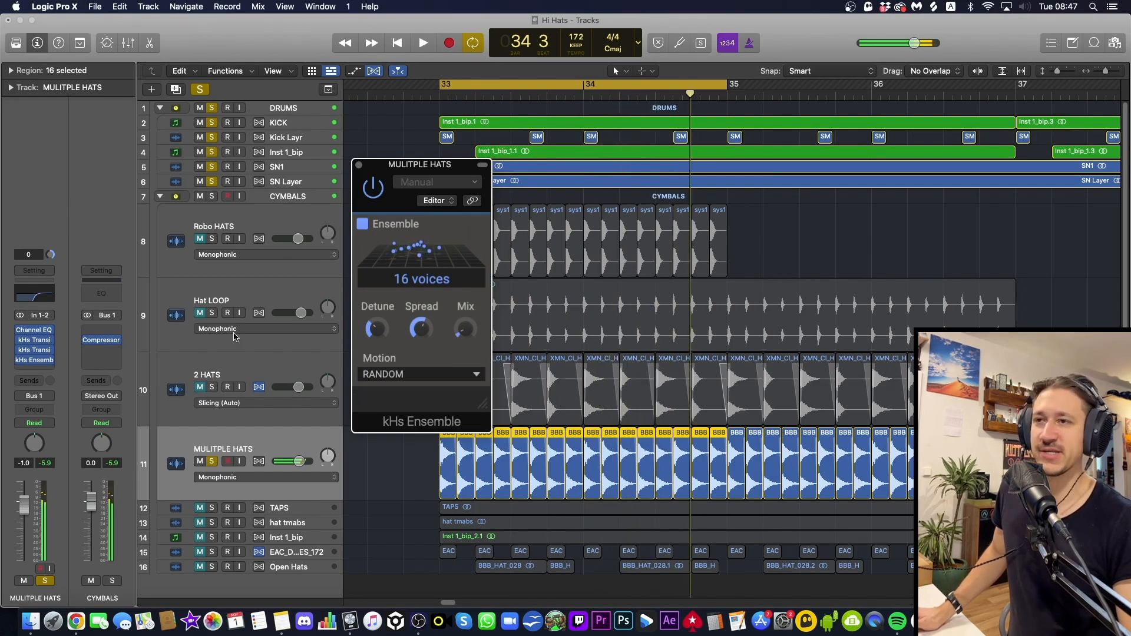
Step: Insert a stereo ChromaVerb reverb after the kHs Ensemble on the MULITPLE HATS channel
{"action": "left_click", "coordinate": [34, 370]}
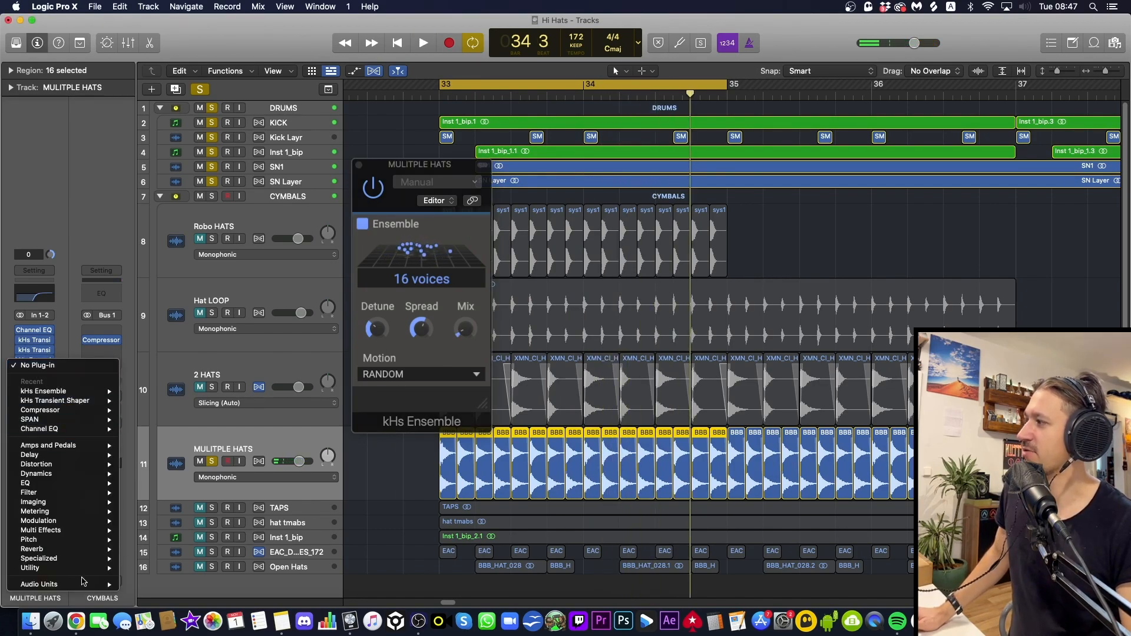
{"action": "mouse_move", "coordinate": [83, 584]}
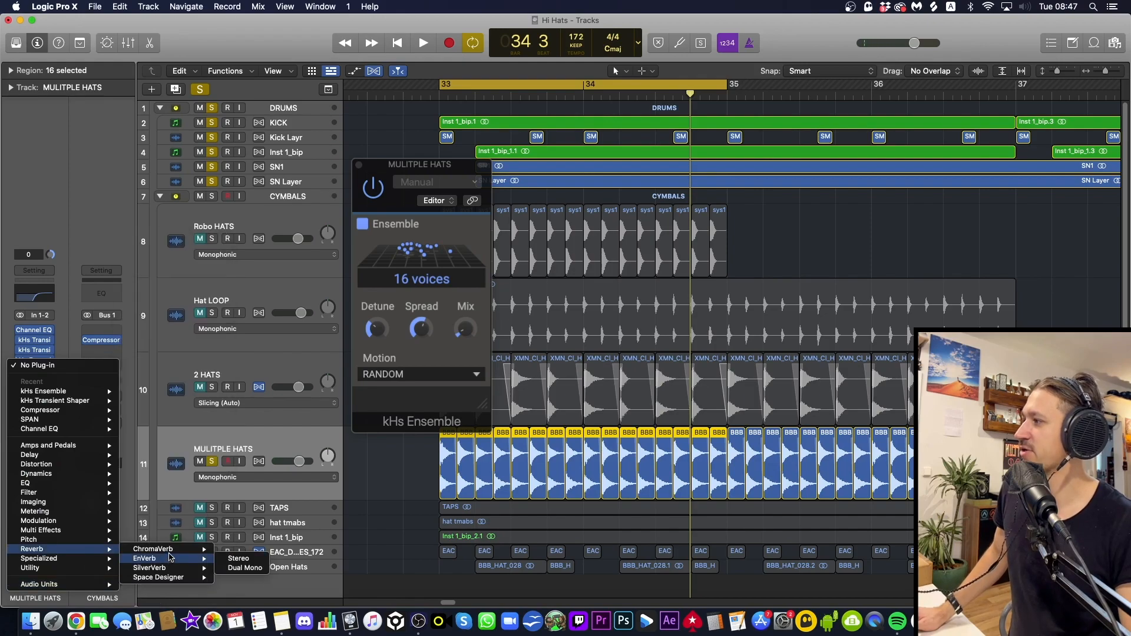
{"action": "left_click", "coordinate": [235, 554]}
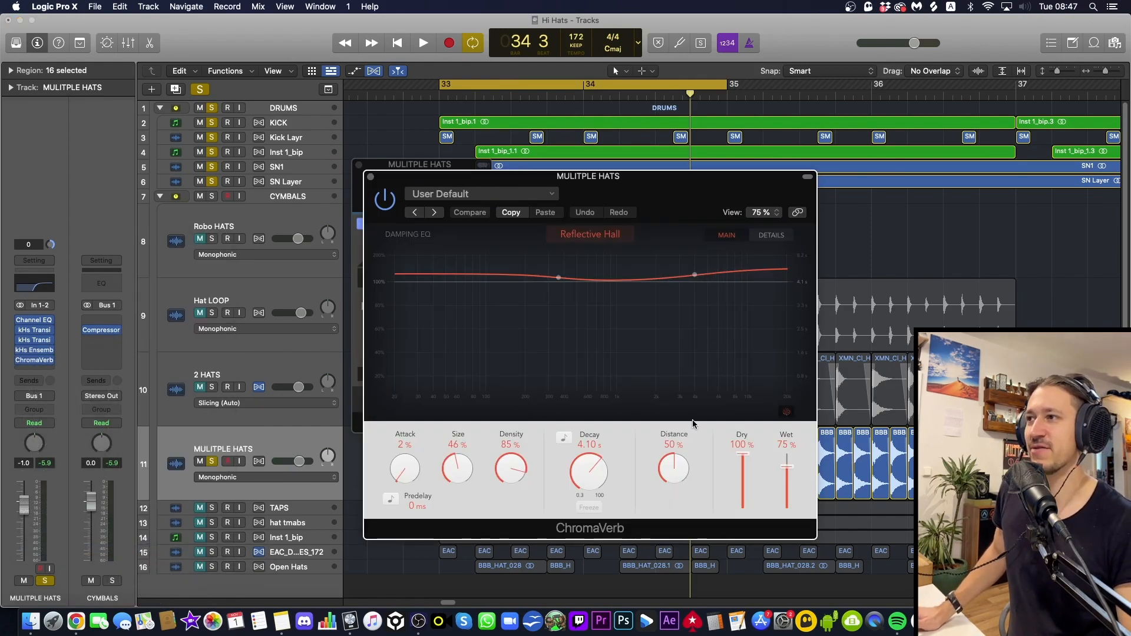
Step: Shape the ChromaVerb damping EQ to cut the lows with the lower node at 760 Hz, and set the Decay to 2.20 s
{"action": "left_click_drag", "start_coordinate": [695, 274], "coordinate": [777, 310]}
{"action": "key", "text": "space"}
{"action": "left_click_drag", "start_coordinate": [586, 334], "coordinate": [600, 334]}
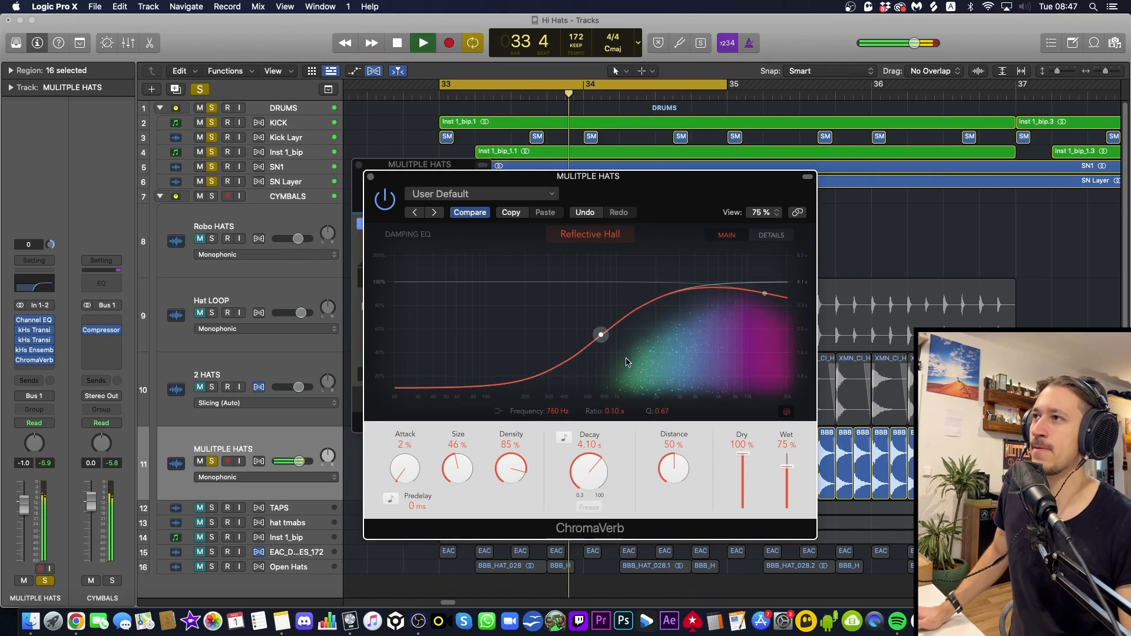
{"action": "left_click_drag", "start_coordinate": [602, 457], "coordinate": [600, 478]}
{"action": "key", "text": "space"}
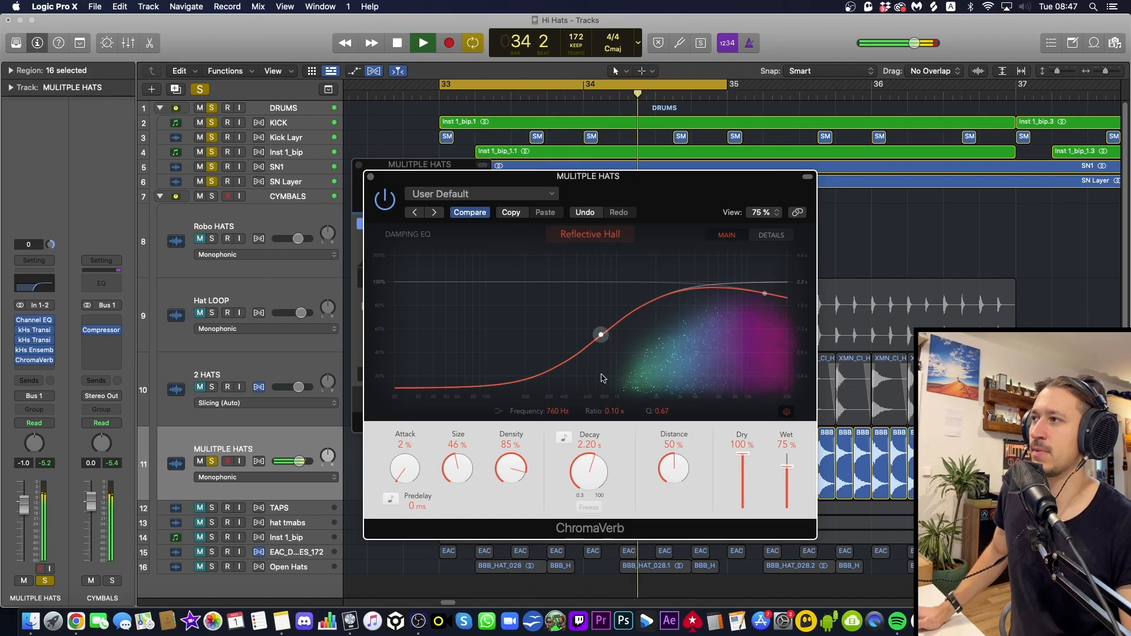
Step: Refine the ChromaVerb damping curve by moving the lower node to 850 Hz and the upper node slightly higher in frequency
{"action": "left_click_drag", "start_coordinate": [601, 335], "coordinate": [604, 334]}
{"action": "key", "text": "space"}
{"action": "left_click_drag", "start_coordinate": [767, 294], "coordinate": [774, 294]}
{"action": "left_click_drag", "start_coordinate": [604, 340], "coordinate": [607, 336]}
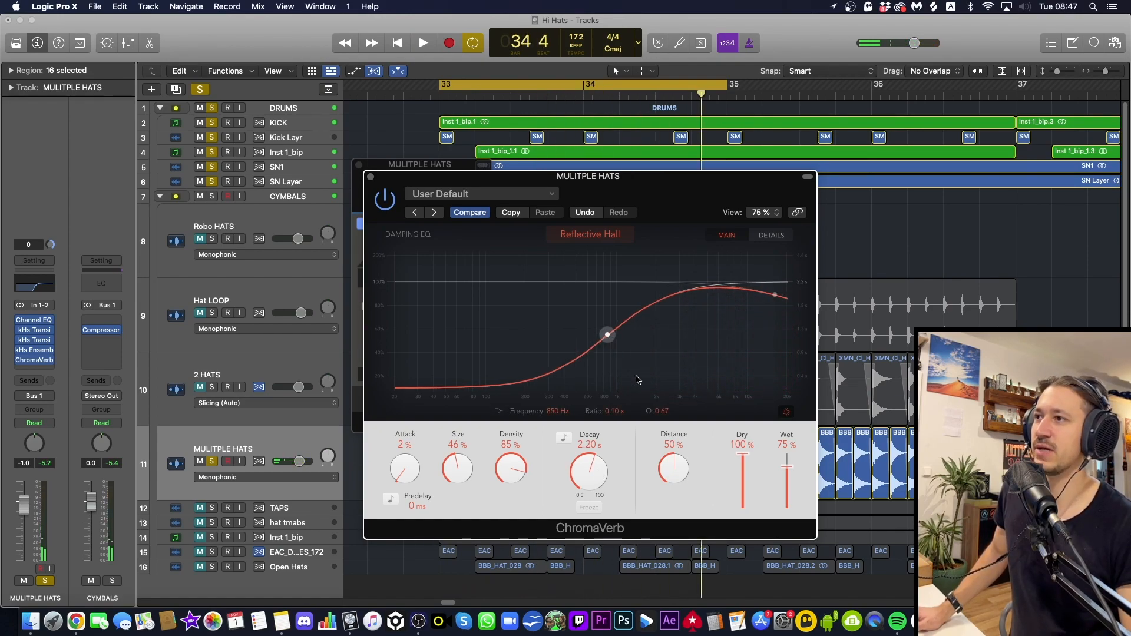
Step: Reduce the ChromaVerb Wet level to 5% and audition the reverb with the beat
{"action": "left_click_drag", "start_coordinate": [787, 467], "coordinate": [787, 502]}
{"action": "key", "text": "space"}
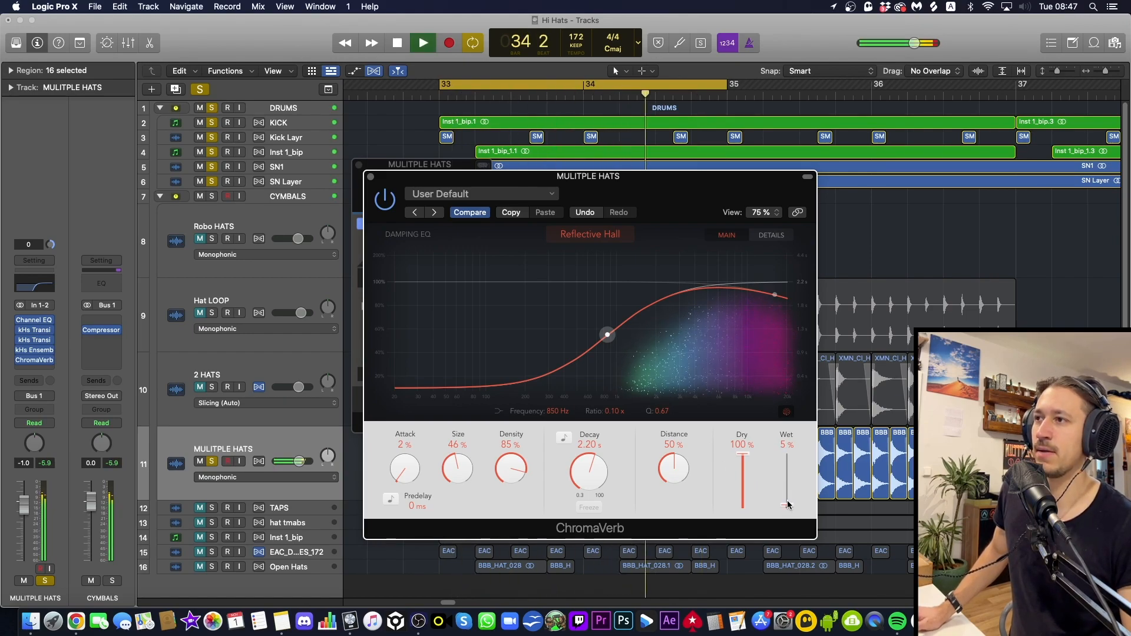
{"action": "key", "text": "space"}
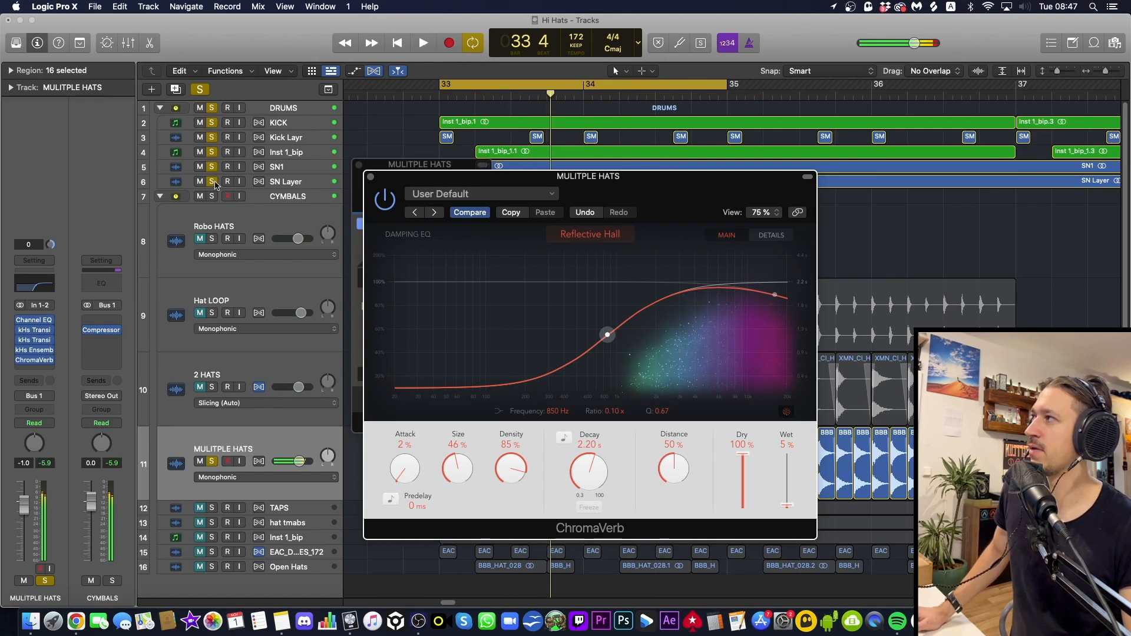
Step: Listen to the processed MULITPLE HATS without the drums, and solo the DRUMS group again
{"action": "key", "text": "space"}
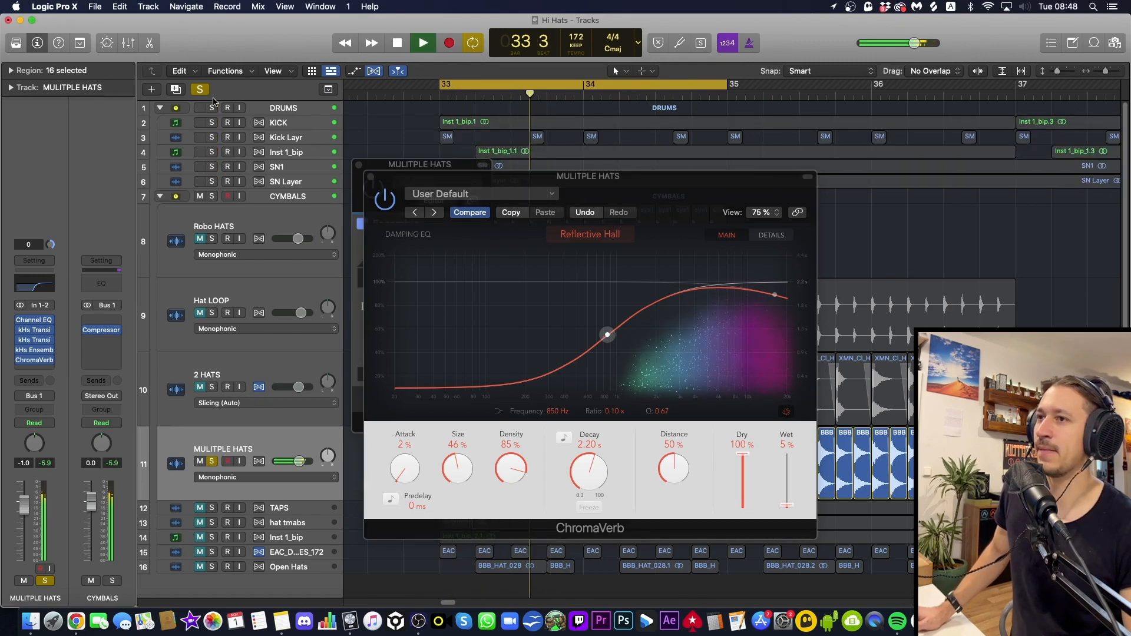
{"action": "key", "text": "space"}
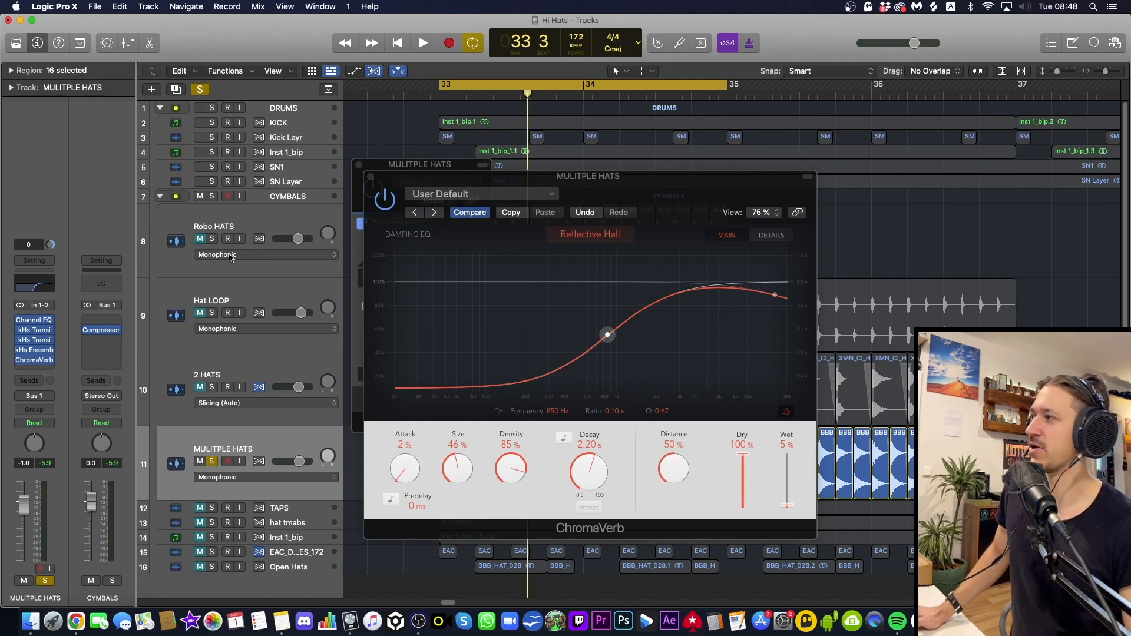
{"action": "left_click", "coordinate": [209, 108]}
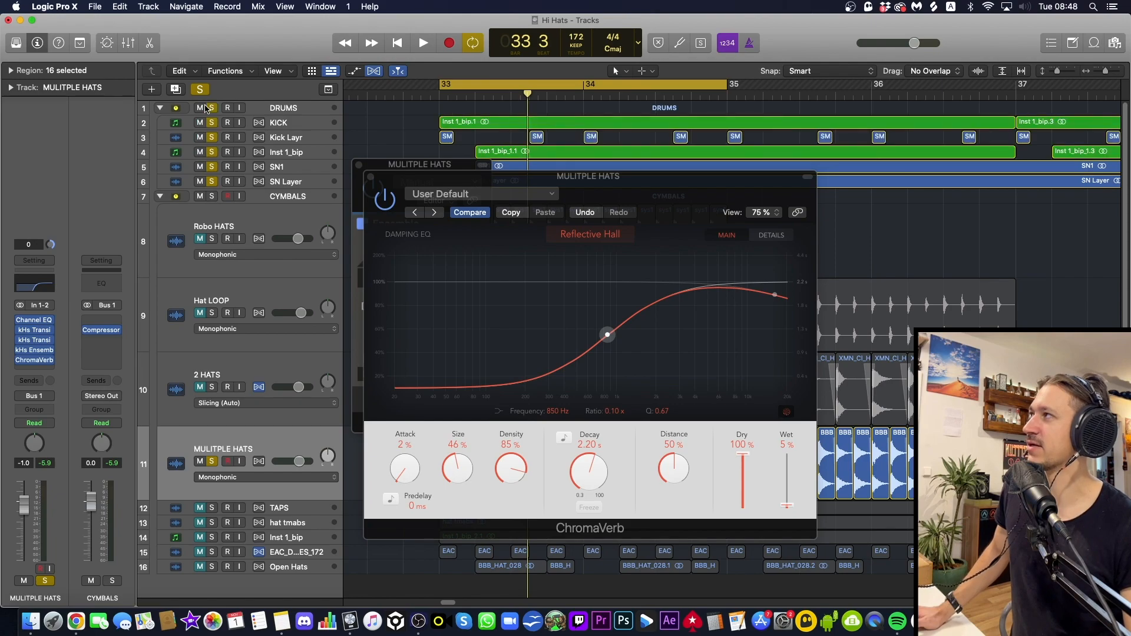
Step: Close the ChromaVerb and kHs Ensemble windows and play the processed hats with the drums
{"action": "left_click", "coordinate": [370, 176]}
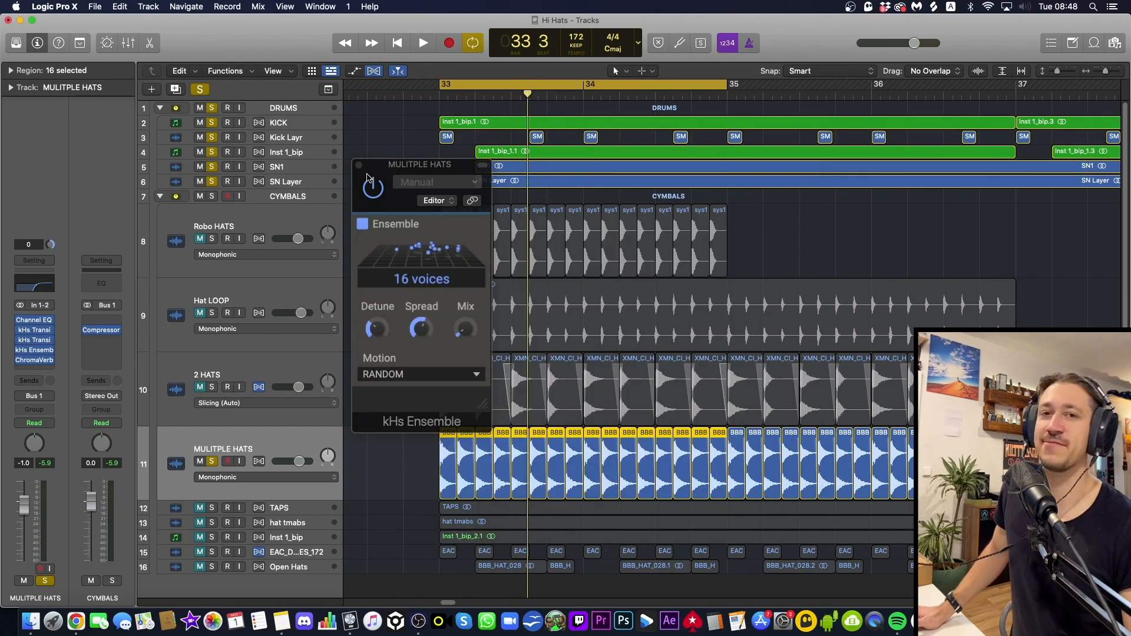
{"action": "left_click", "coordinate": [359, 165]}
{"action": "key", "text": "space"}
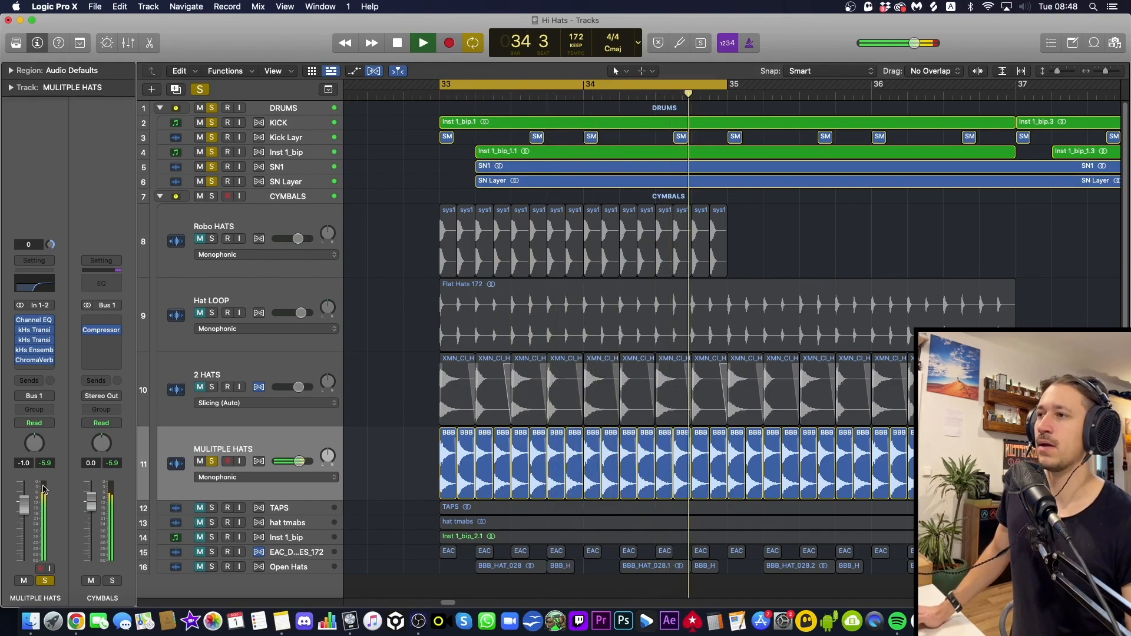
{"action": "key", "text": "space"}
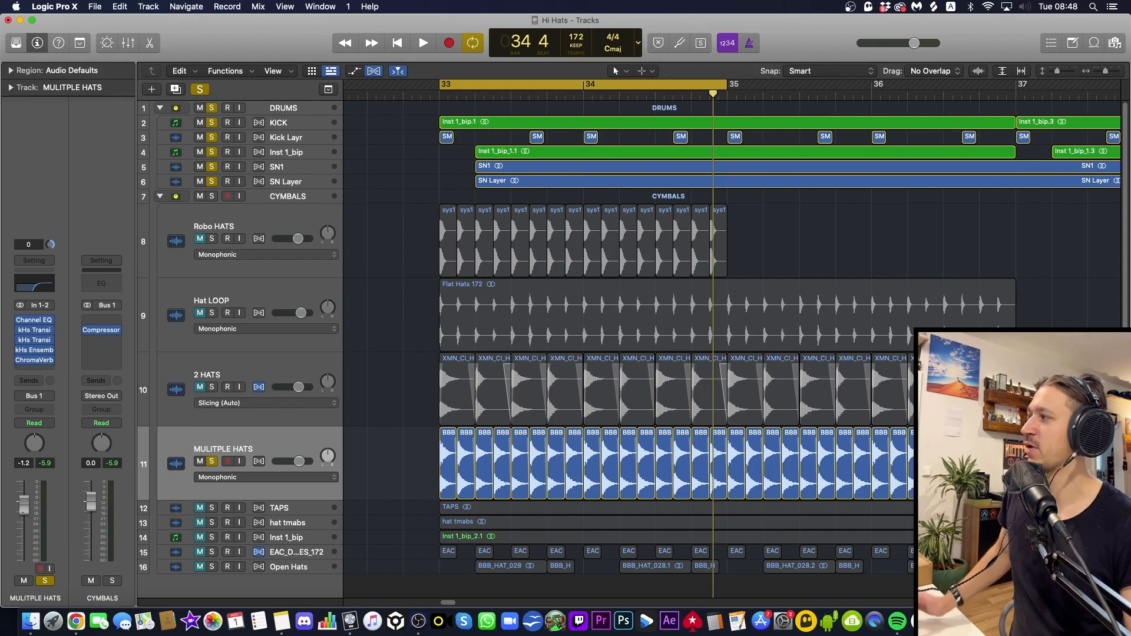
Step: Lower the MULITPLE HATS volume fader to -5.8 dB and check the level against the drums
{"action": "left_click_drag", "start_coordinate": [24, 506], "coordinate": [24, 504]}
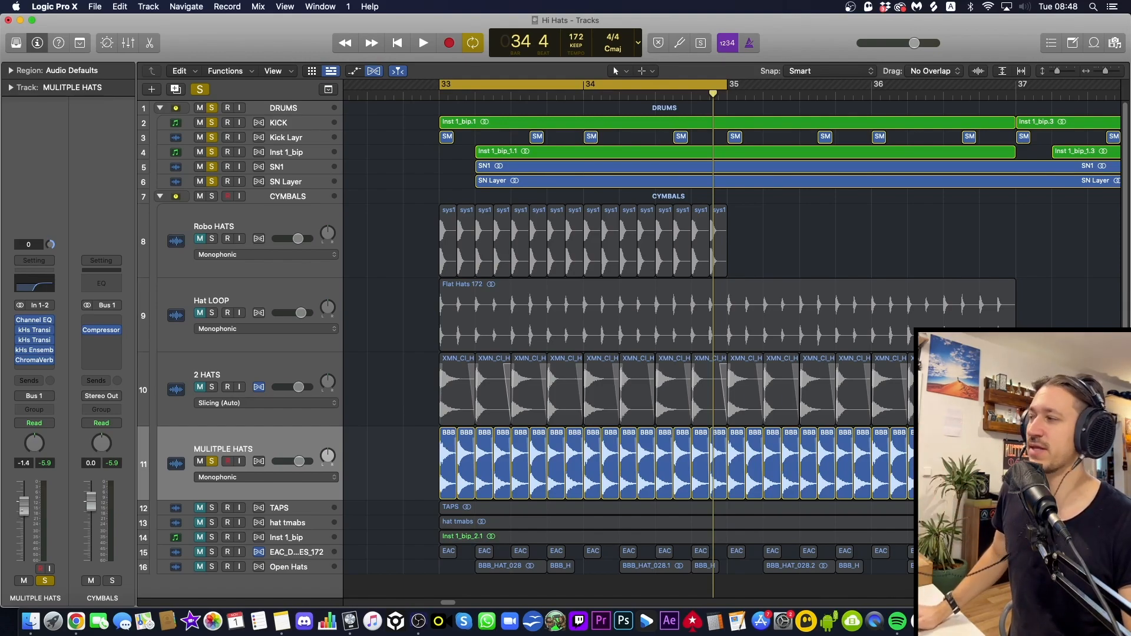
{"action": "left_click_drag", "start_coordinate": [24, 507], "coordinate": [20, 540]}
{"action": "key", "text": "space"}
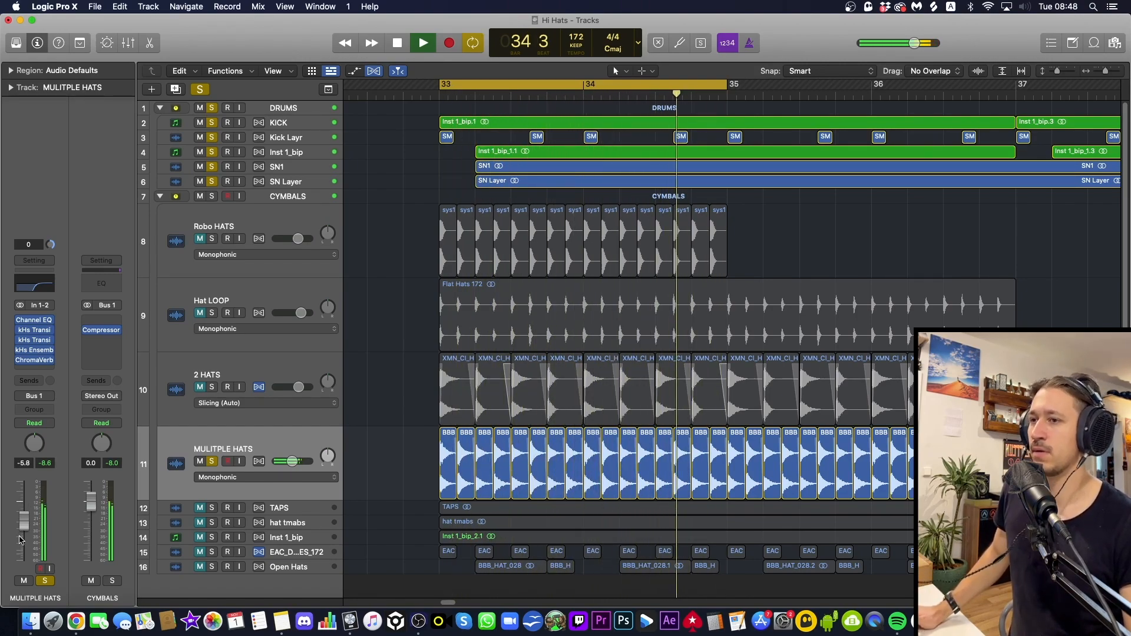
{"action": "key", "text": "space"}
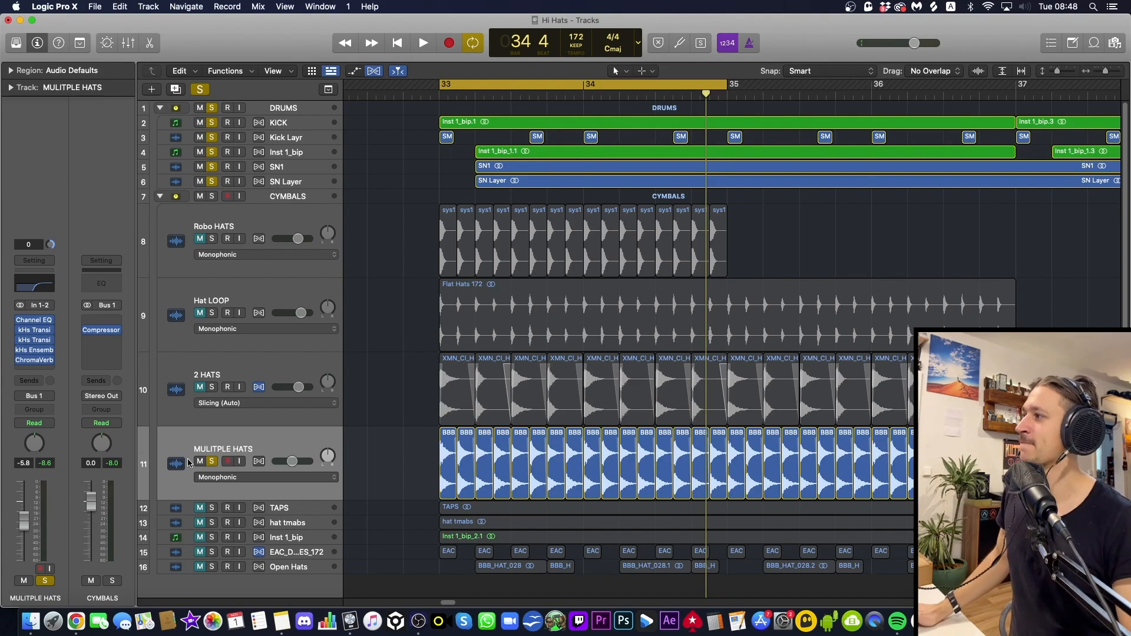
Step: Solo 2 HATS and all tracks from TAPS through Open Hats, and play them together with the beat
{"action": "left_click", "coordinate": [211, 388]}
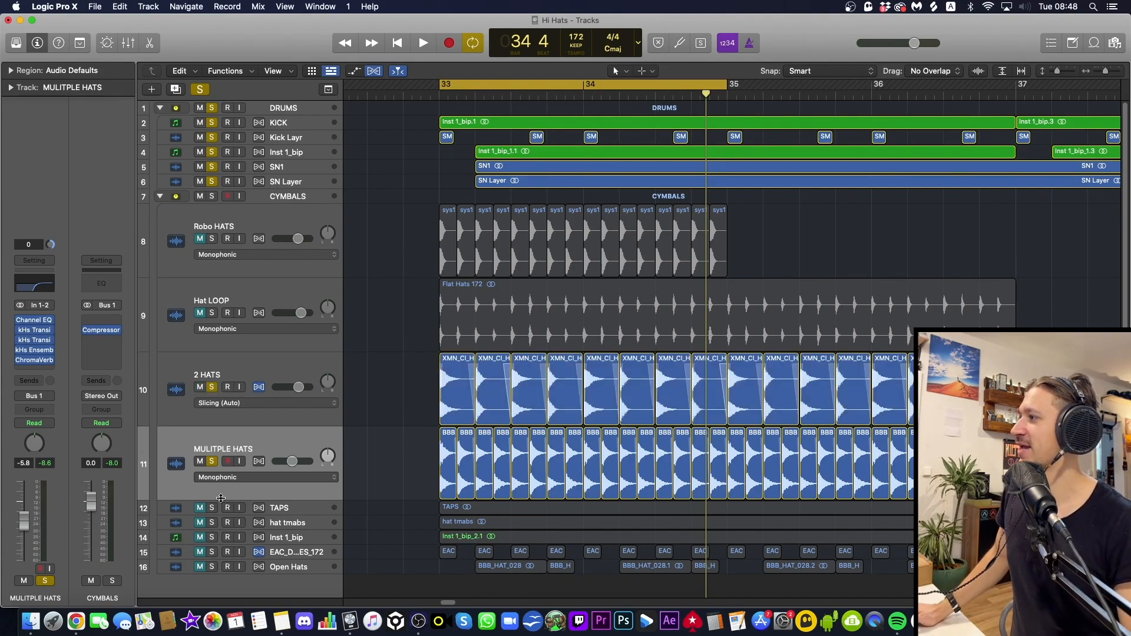
{"action": "left_click_drag", "start_coordinate": [211, 508], "coordinate": [212, 567]}
{"action": "key", "text": "space"}
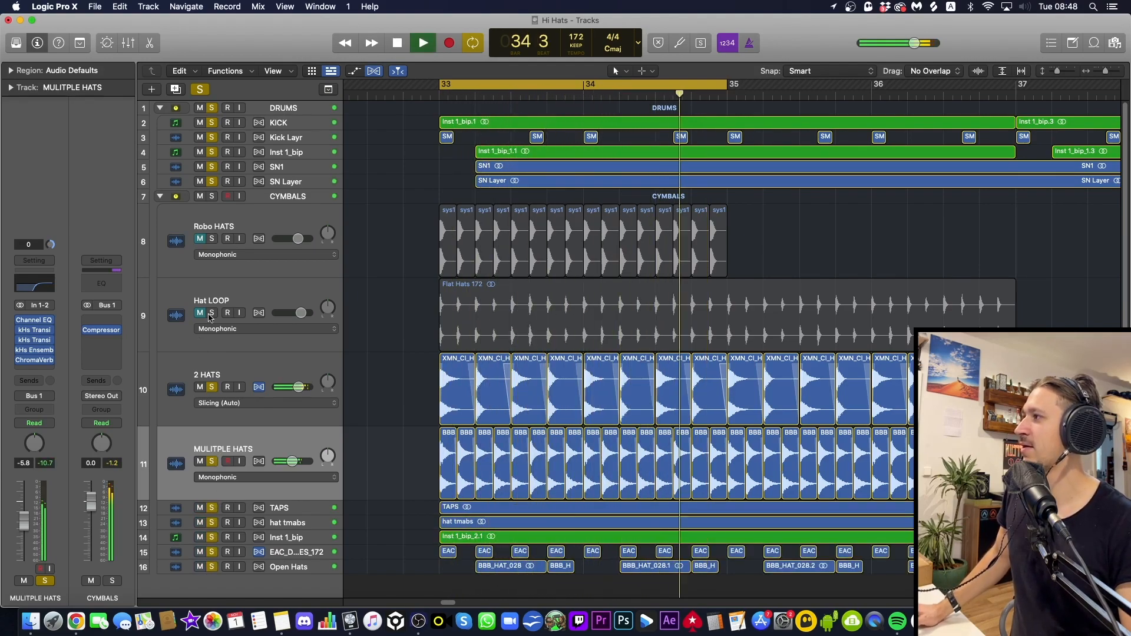
Step: Solo and unmute the Hat LOOP track, lower its volume fader to -4.2 dB, and check it against the beat
{"action": "key", "text": "space"}
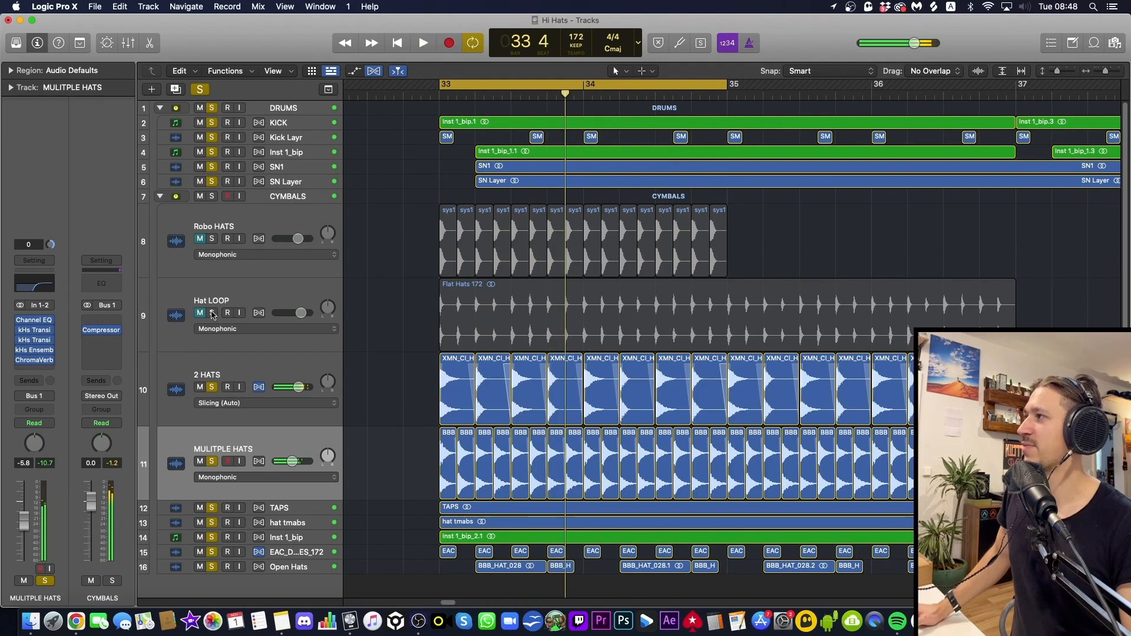
{"action": "left_click", "coordinate": [212, 313]}
{"action": "left_click", "coordinate": [208, 320]}
{"action": "key", "text": "space"}
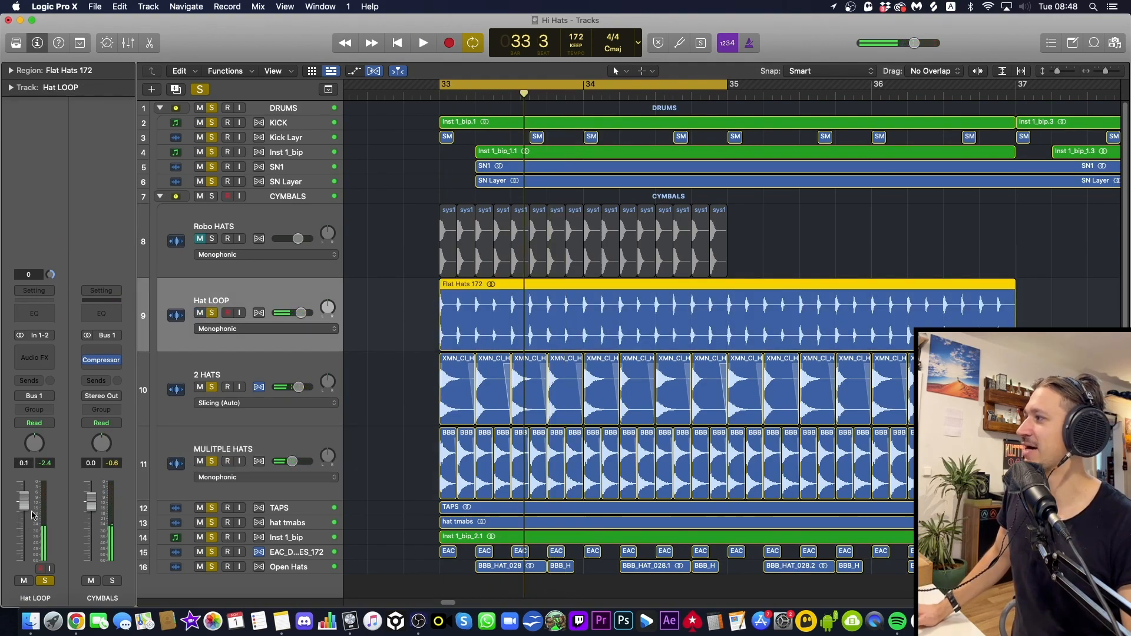
{"action": "key", "text": "space"}
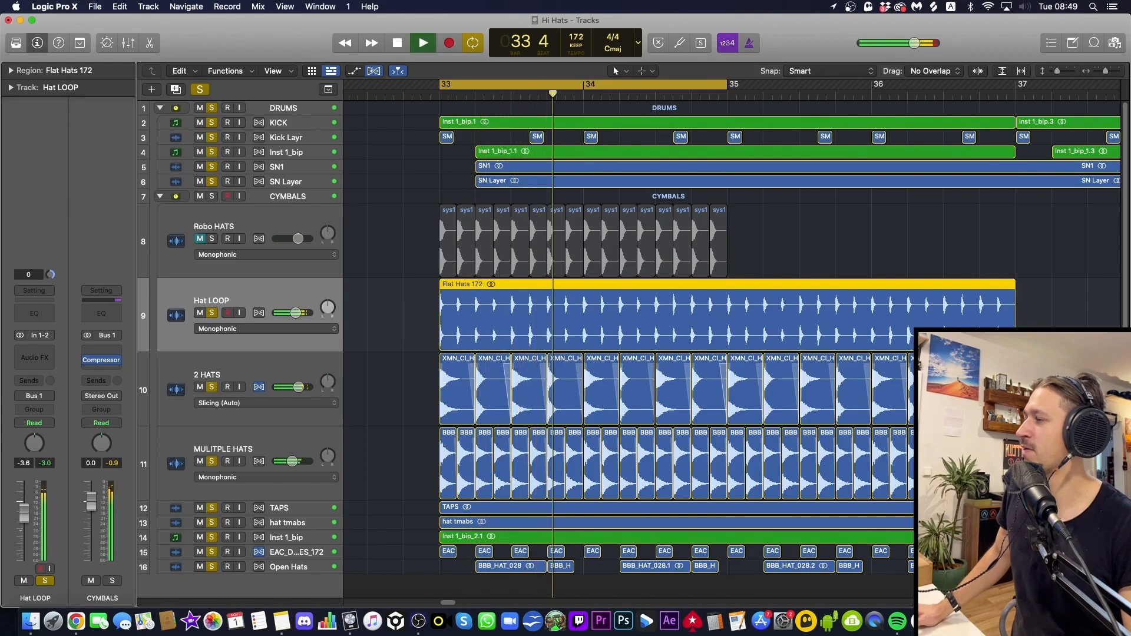
{"action": "key", "text": "space"}
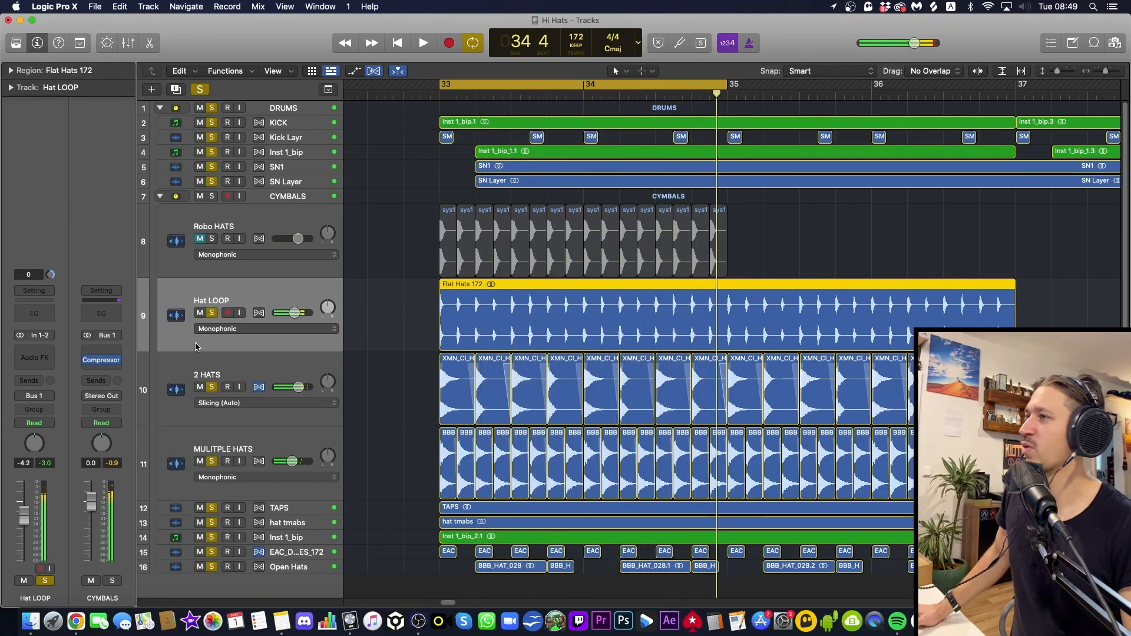
Step: Mute Hat LOOP, clear the solos on all drum and hat tracks, and play the beat with the remaining hats unmuted
{"action": "left_click", "coordinate": [200, 313]}
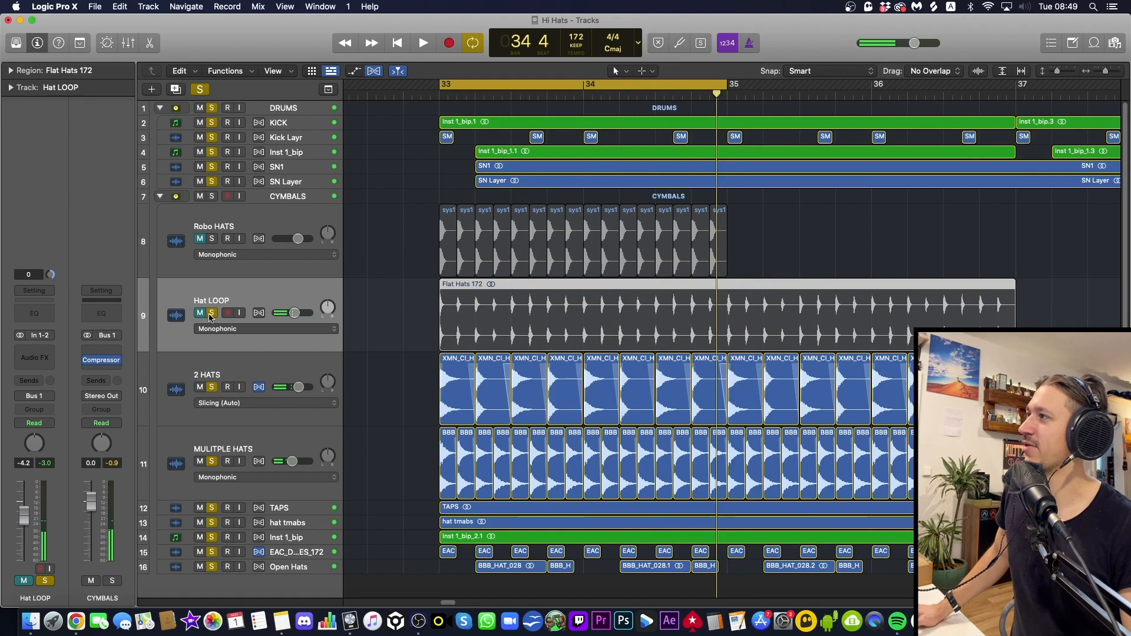
{"action": "left_click", "coordinate": [210, 314]}
{"action": "left_click_drag", "start_coordinate": [200, 387], "coordinate": [200, 567]}
{"action": "scroll", "coordinate": [202, 564], "scroll_direction": "down", "scroll_amount": 2}
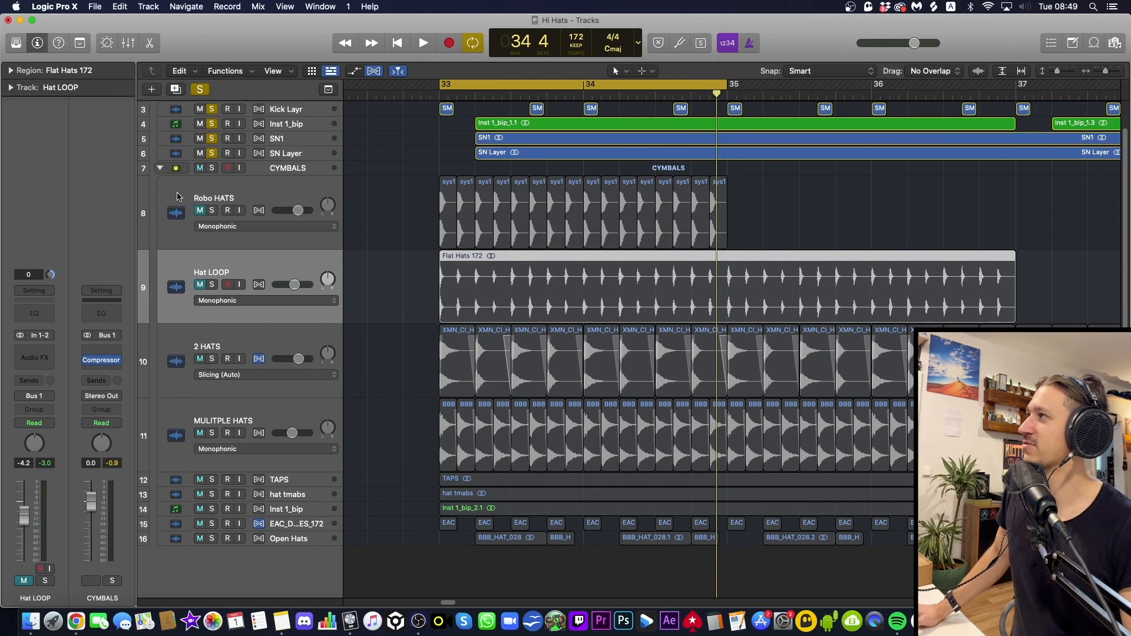
{"action": "left_click_drag", "start_coordinate": [211, 153], "coordinate": [218, 112]}
{"action": "key", "text": "space"}
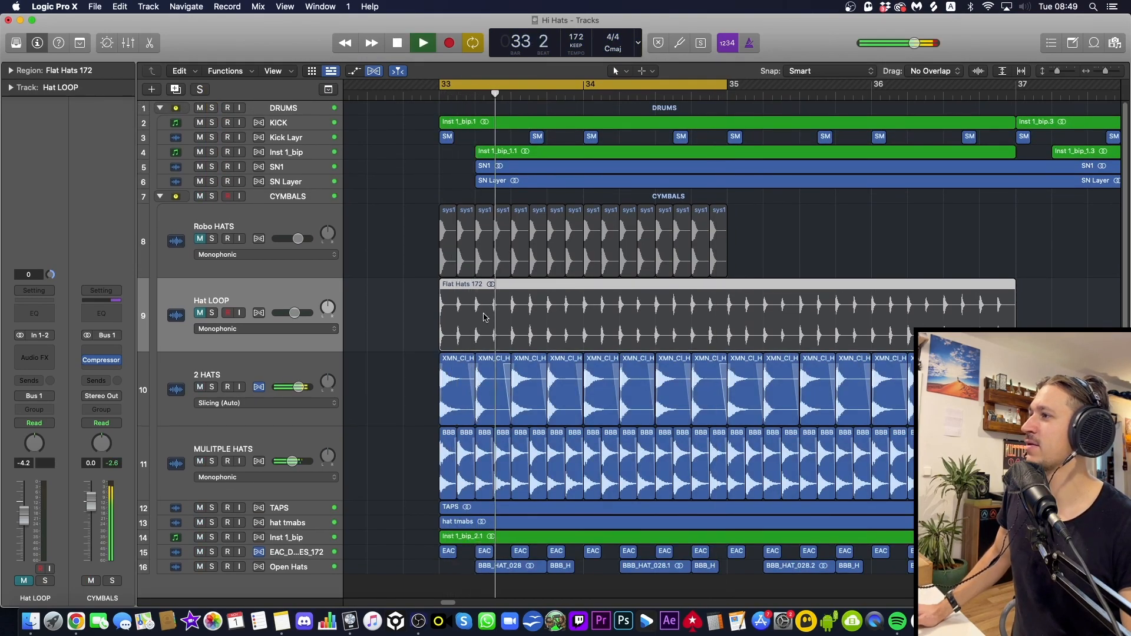
Step: Lower the 2 HATS volume fader to -2.6 dB while the beat plays
{"action": "left_click", "coordinate": [271, 436]}
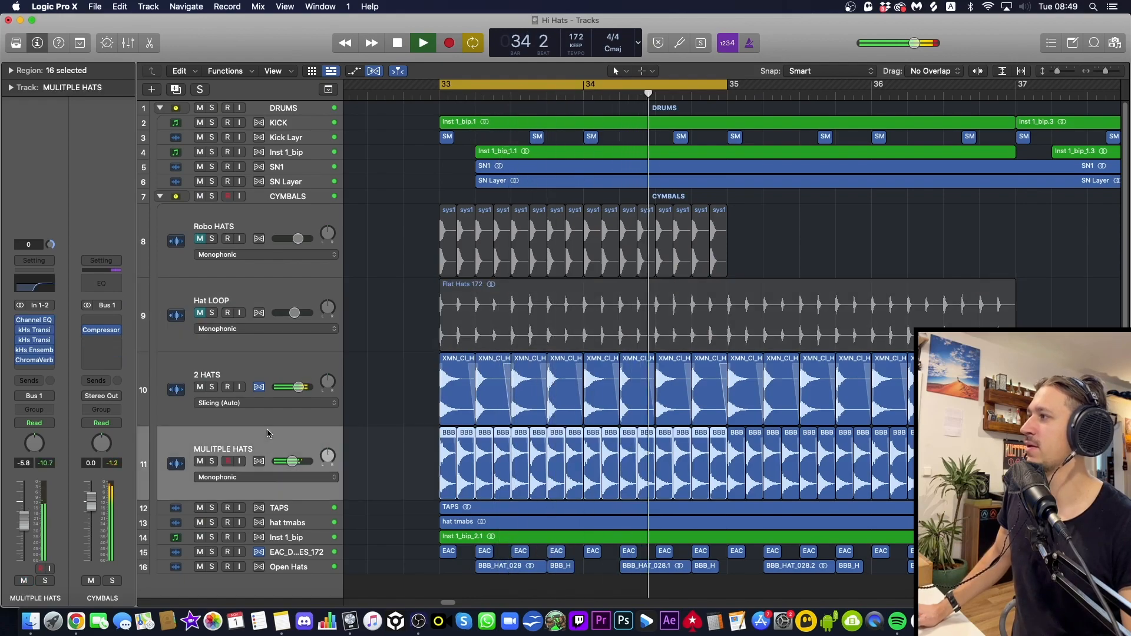
{"action": "left_click", "coordinate": [242, 368]}
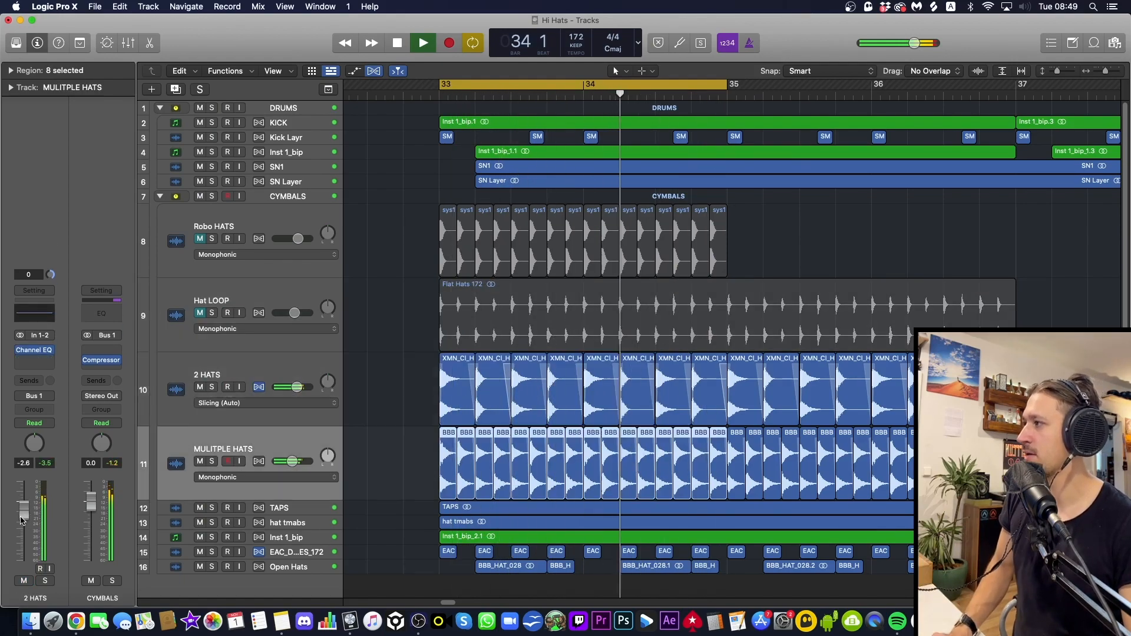
Step: Go down through the remaining hat tracks to Open Hats, lower its volume fader to -10.0 dB, and stop playback
{"action": "key", "text": "Down"}
{"action": "key", "text": "Down"}
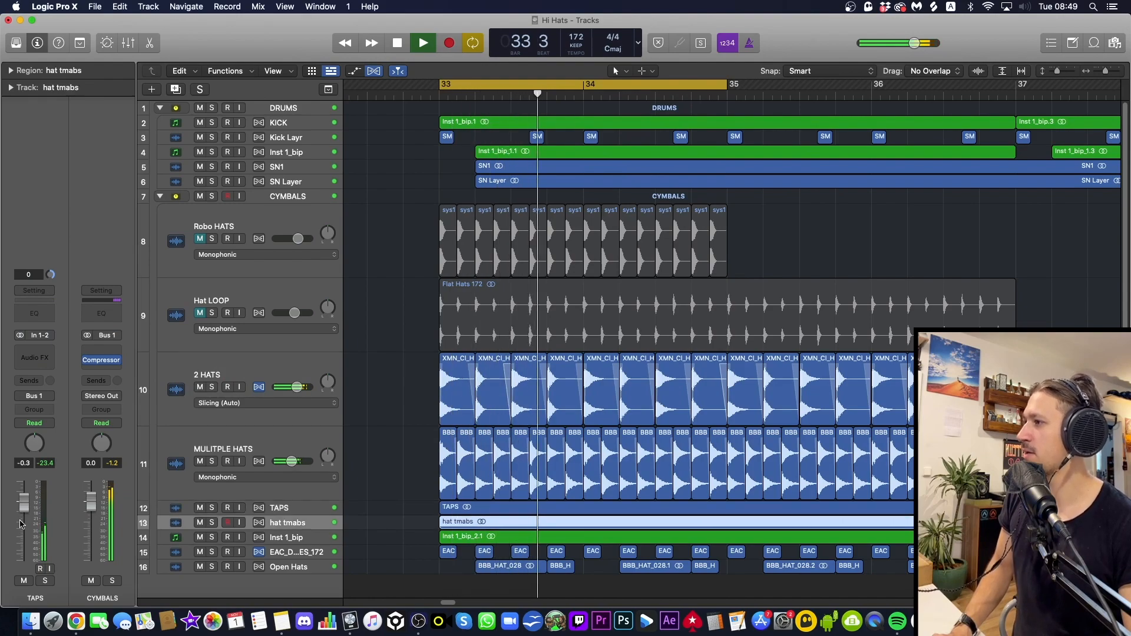
{"action": "key", "text": "Down"}
{"action": "key", "text": "Down"}
{"action": "key", "text": "Down"}
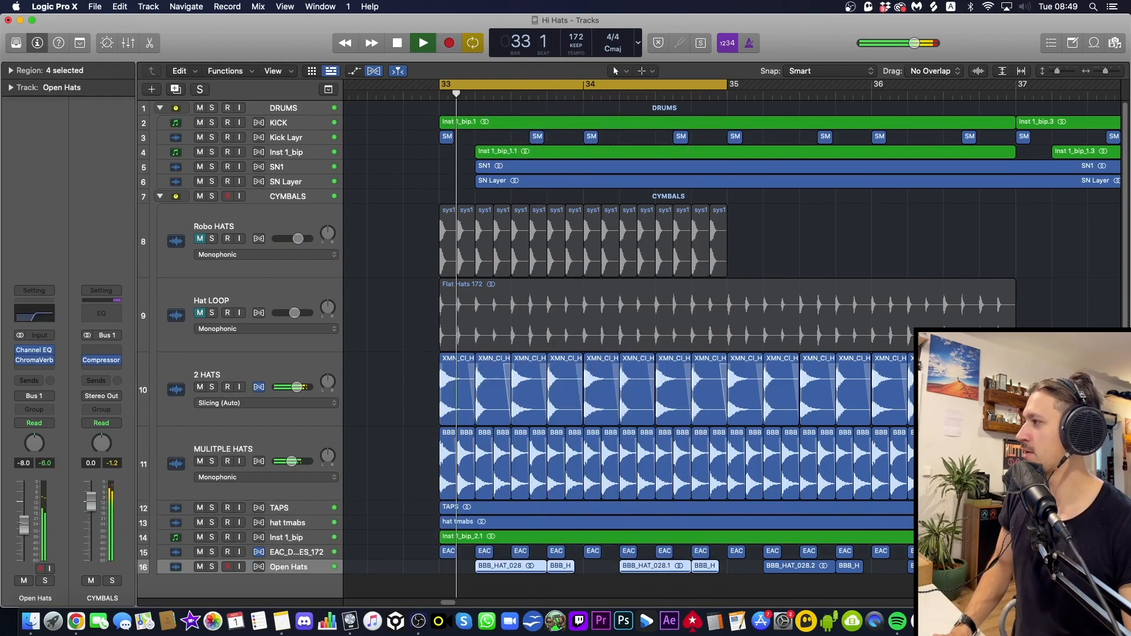
{"action": "left_click_drag", "start_coordinate": [24, 523], "coordinate": [18, 534]}
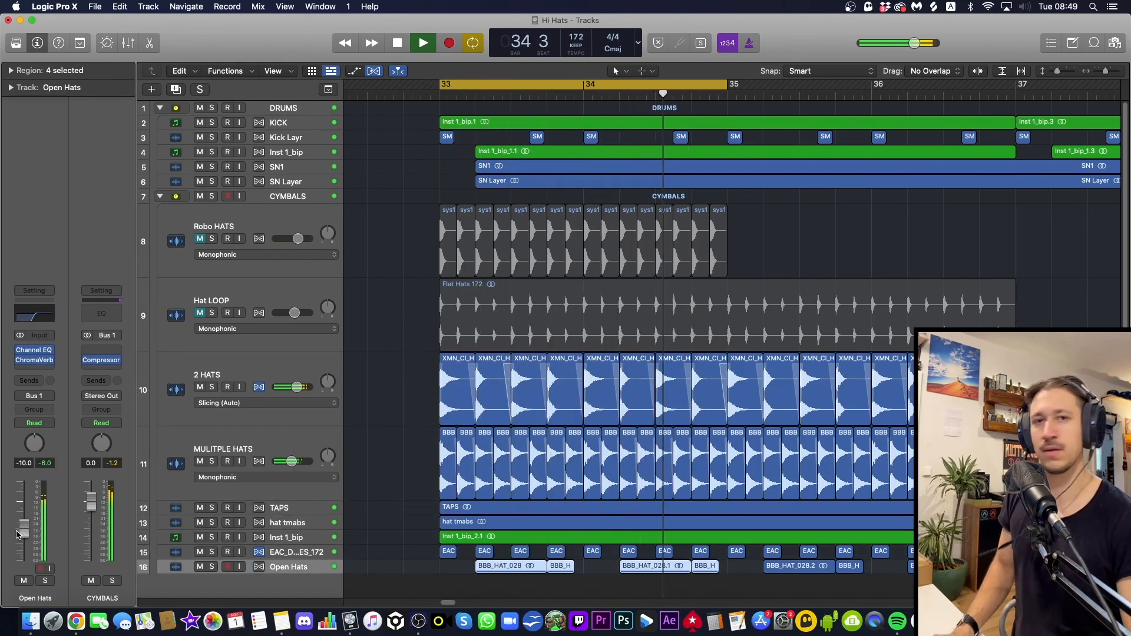
{"action": "key", "text": "space"}
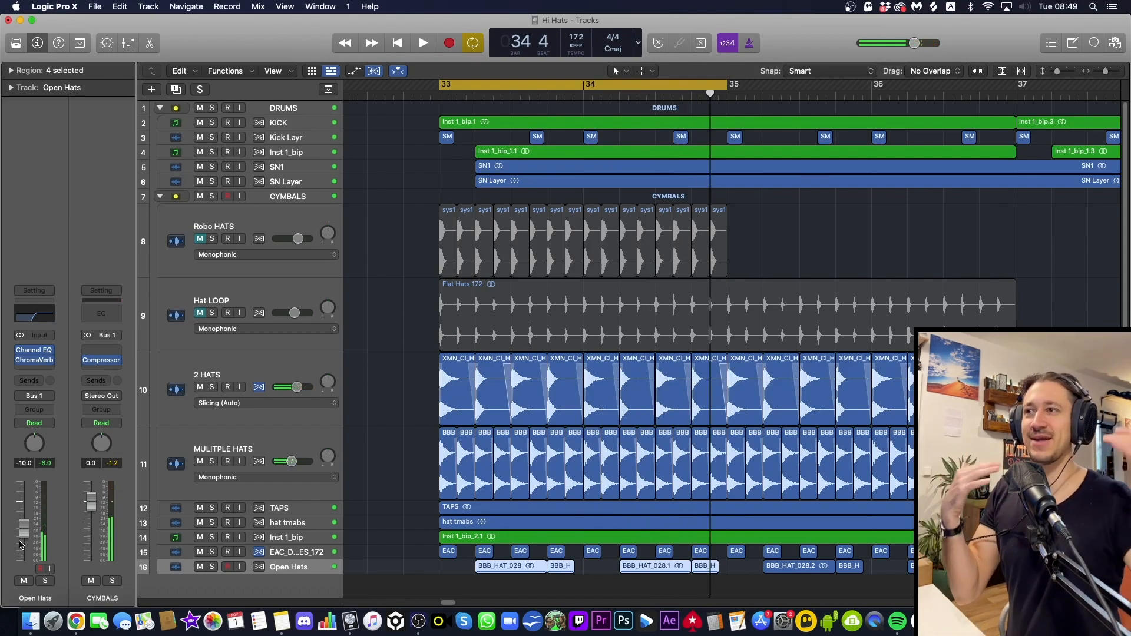